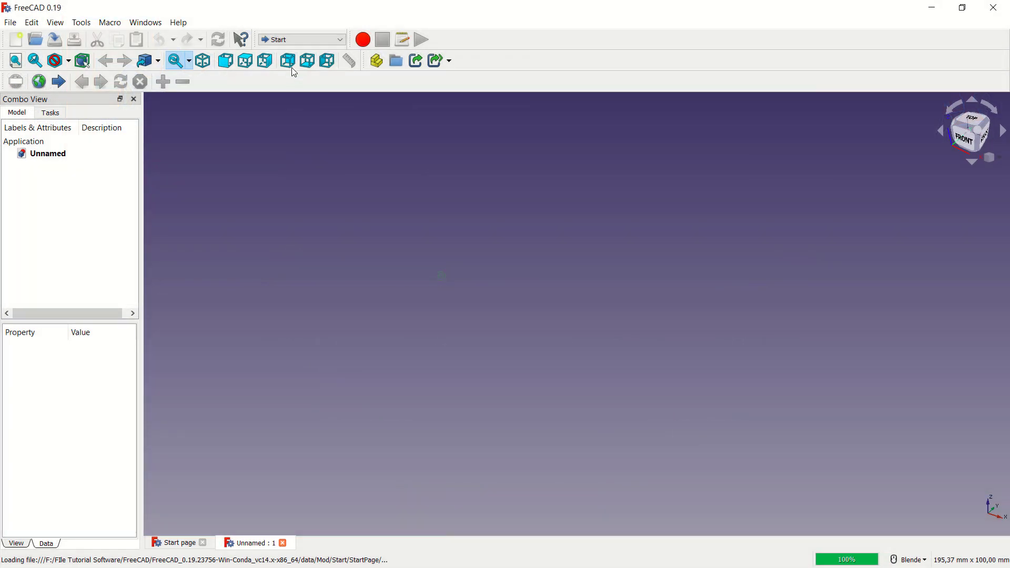
Activate the Part Design workbench and begin a new sketch based on XZ_Plane
click(295, 40)
click(291, 137)
click(46, 153)
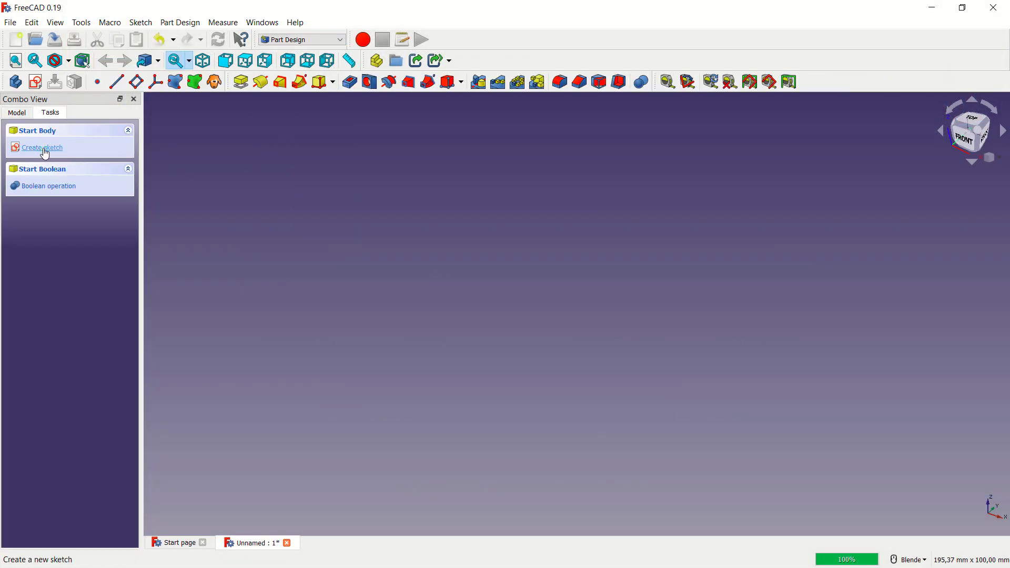
click(45, 199)
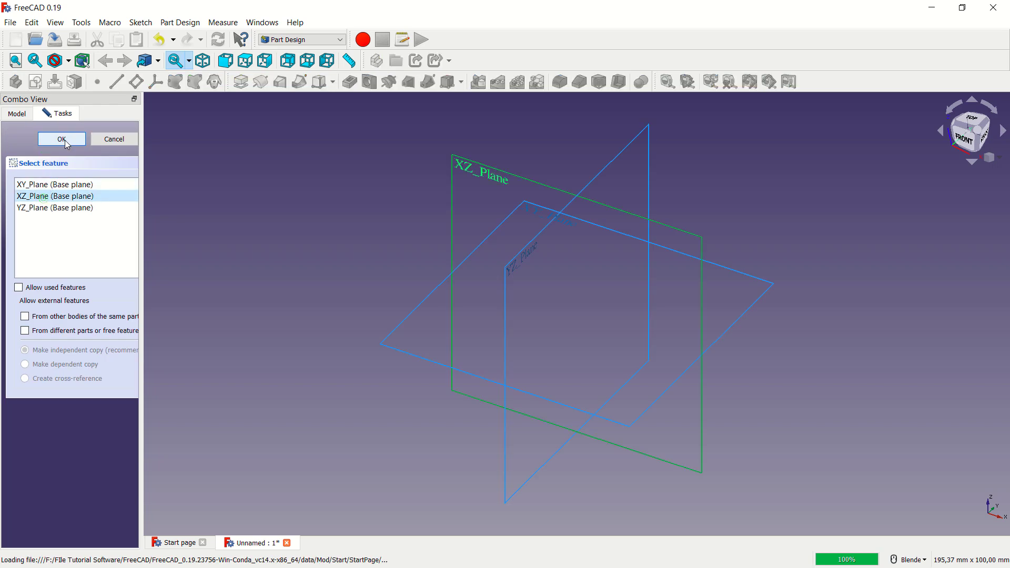
Open the XZ sketch and draw the U's outer polyline: left leg, top edge, right leg
click(62, 139)
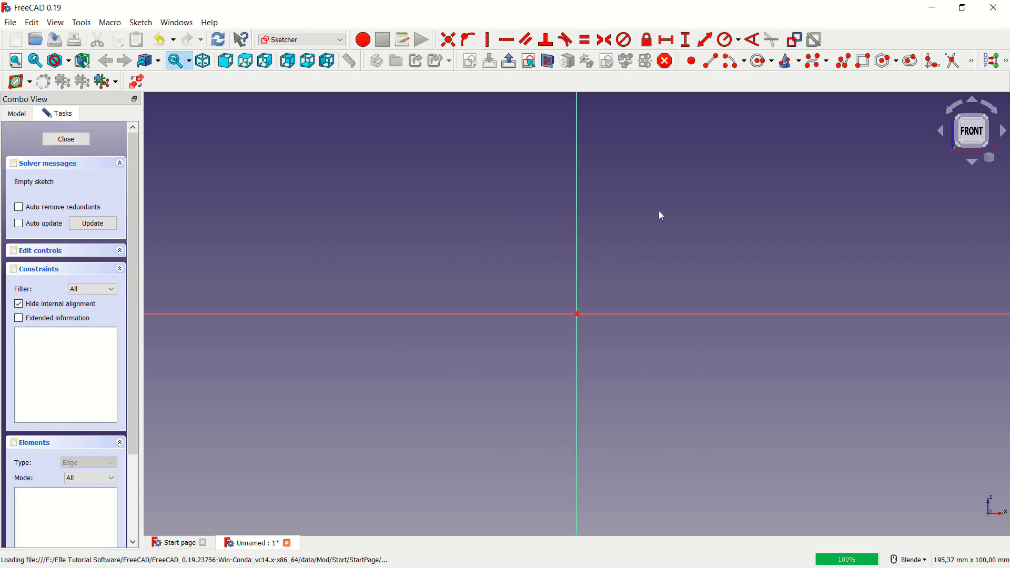
click(844, 61)
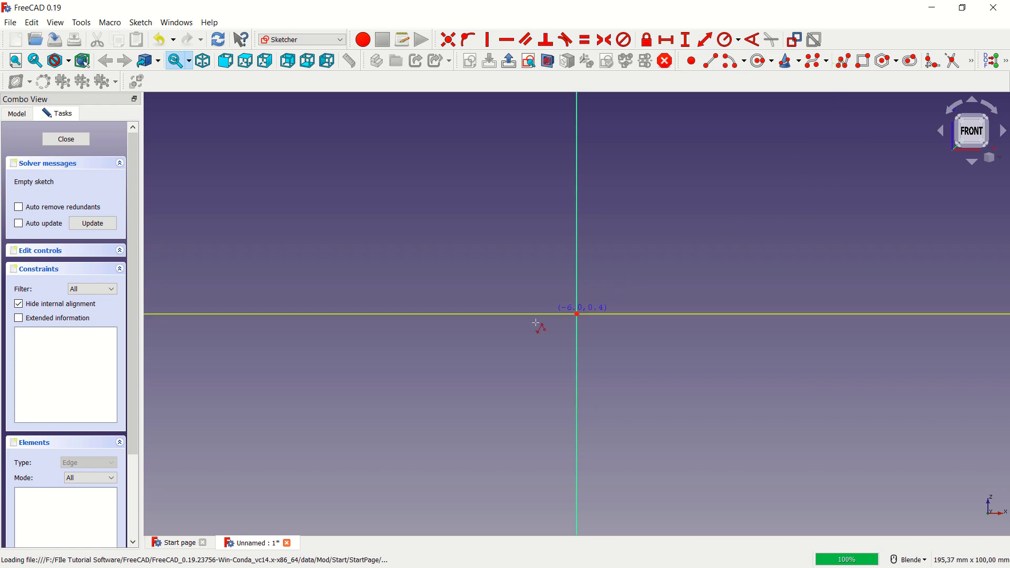
click(478, 355)
click(478, 205)
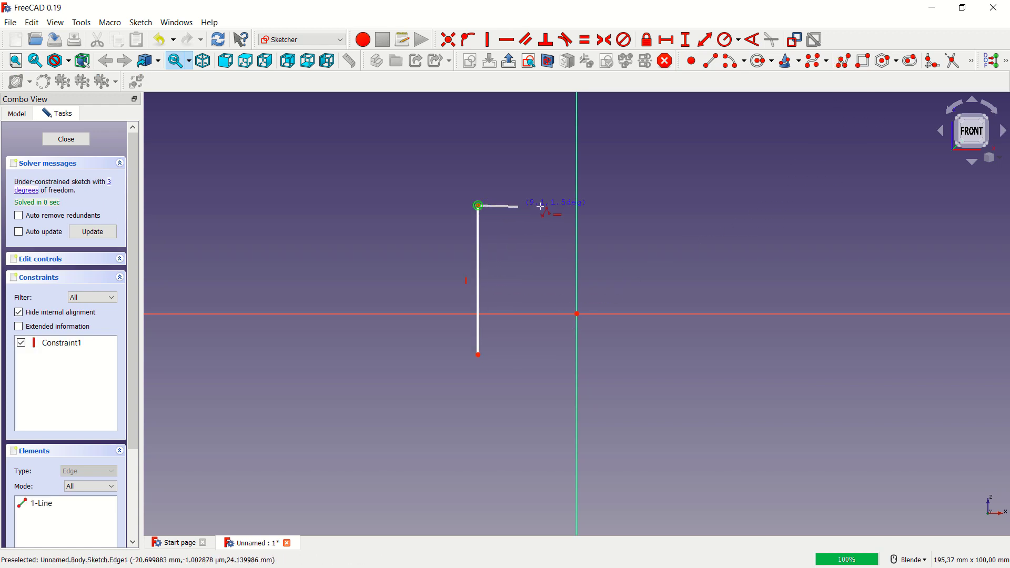
click(604, 206)
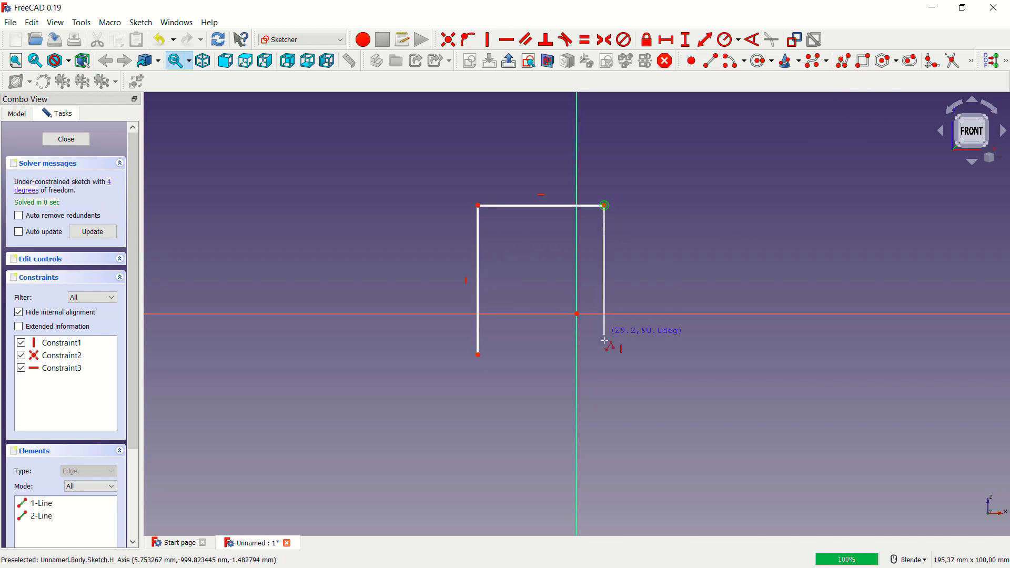
click(606, 356)
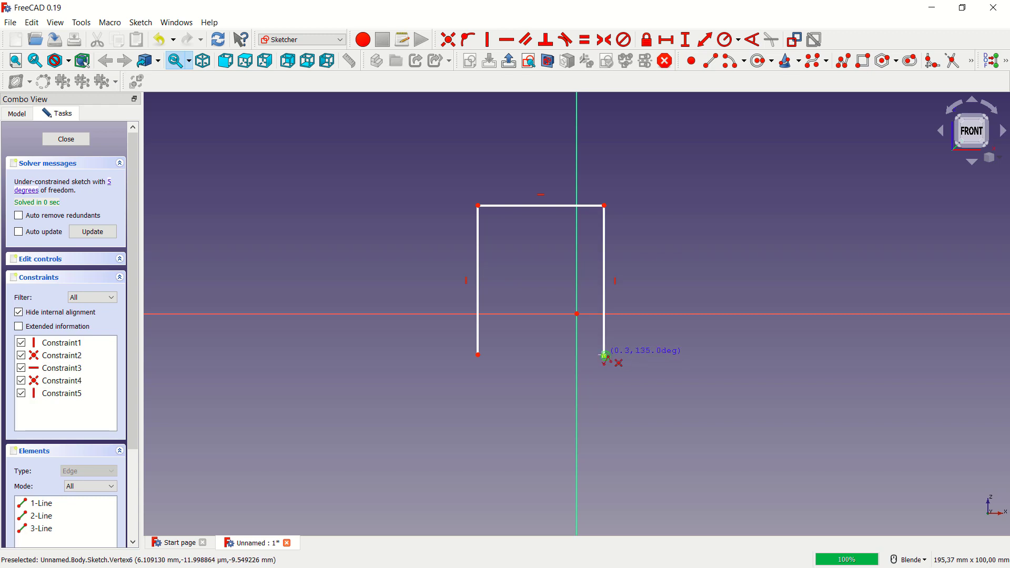
Draw the inner edges of the inverted U and close the outline at the start point
click(589, 356)
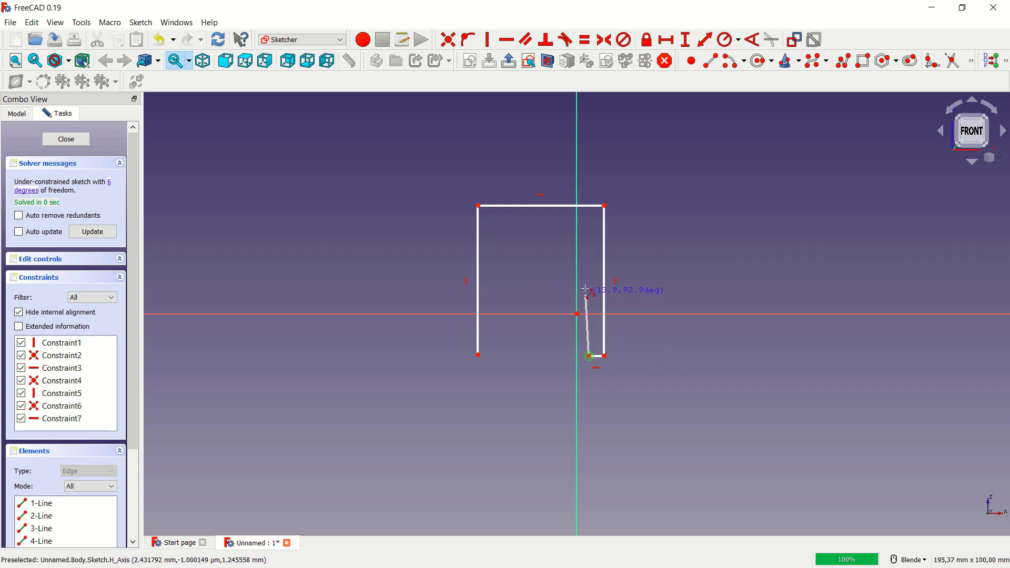
click(590, 224)
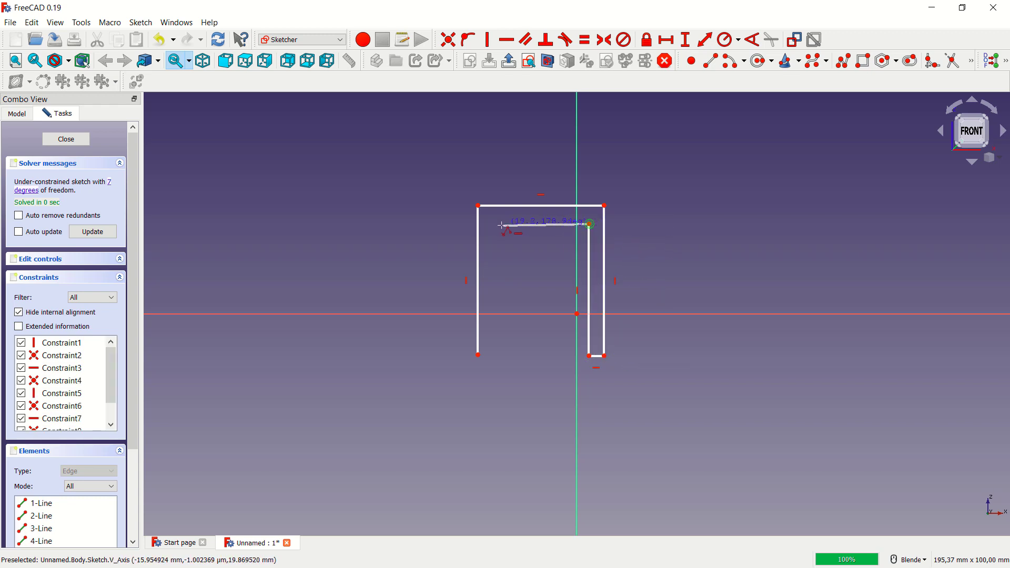
click(496, 224)
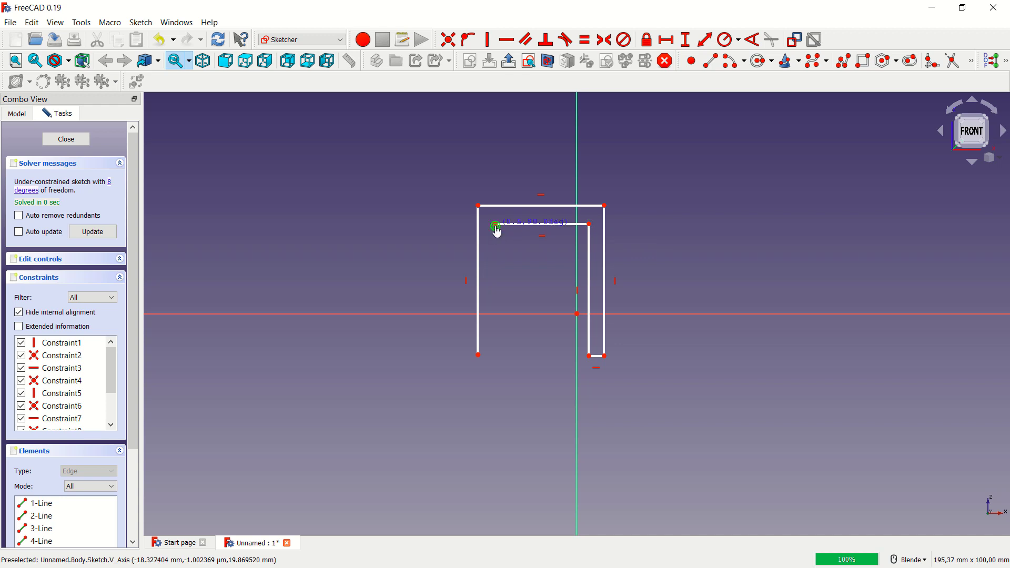
click(495, 356)
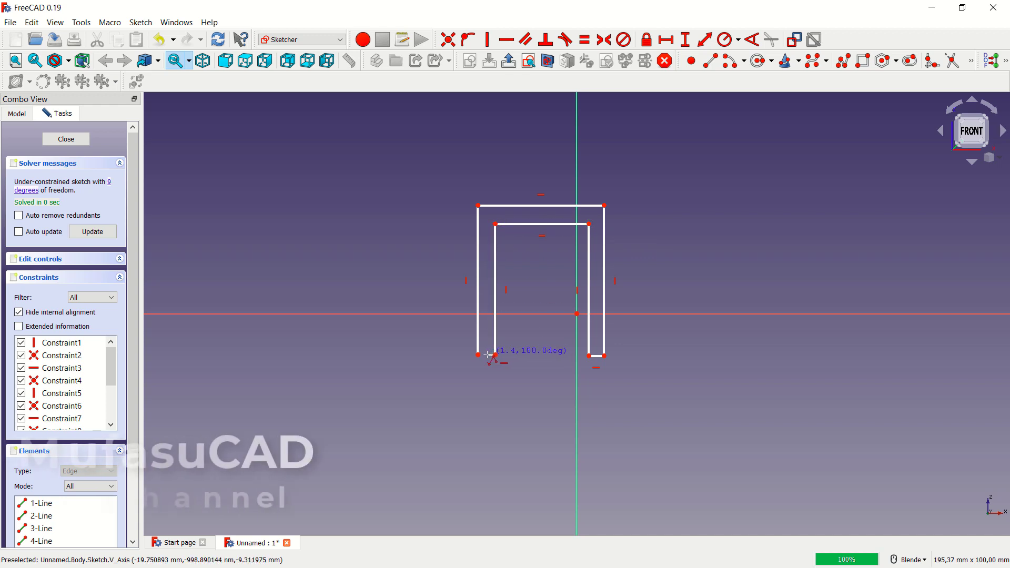
click(479, 356)
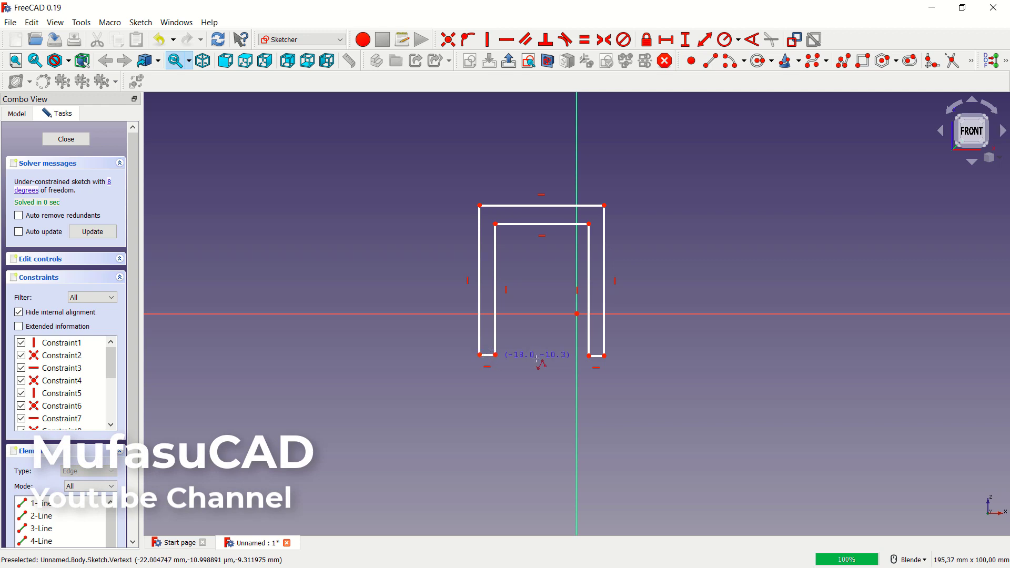
click(666, 40)
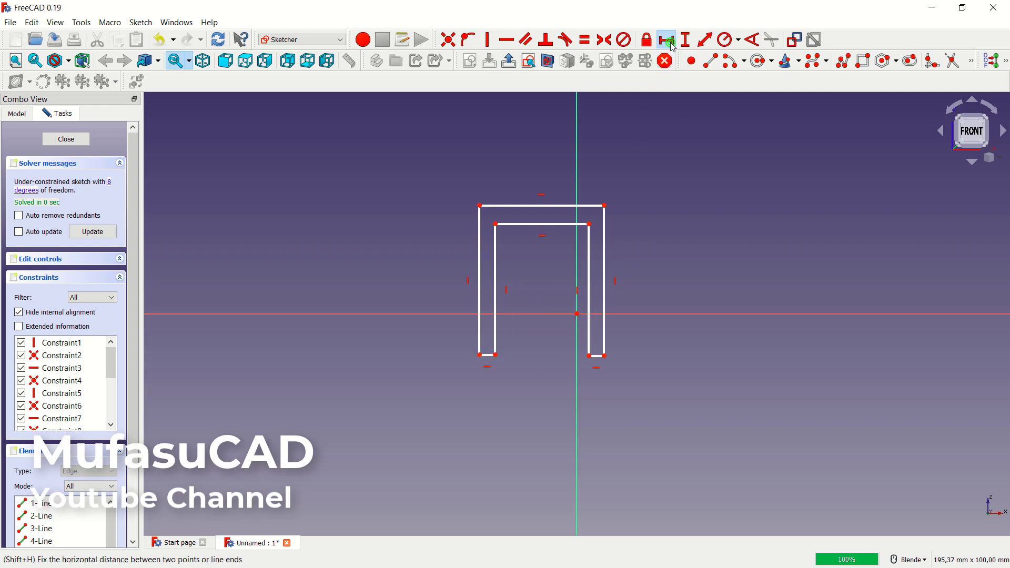
Set horizontal dimensions: 30 mm overall width and 4 mm for each leg
click(558, 205)
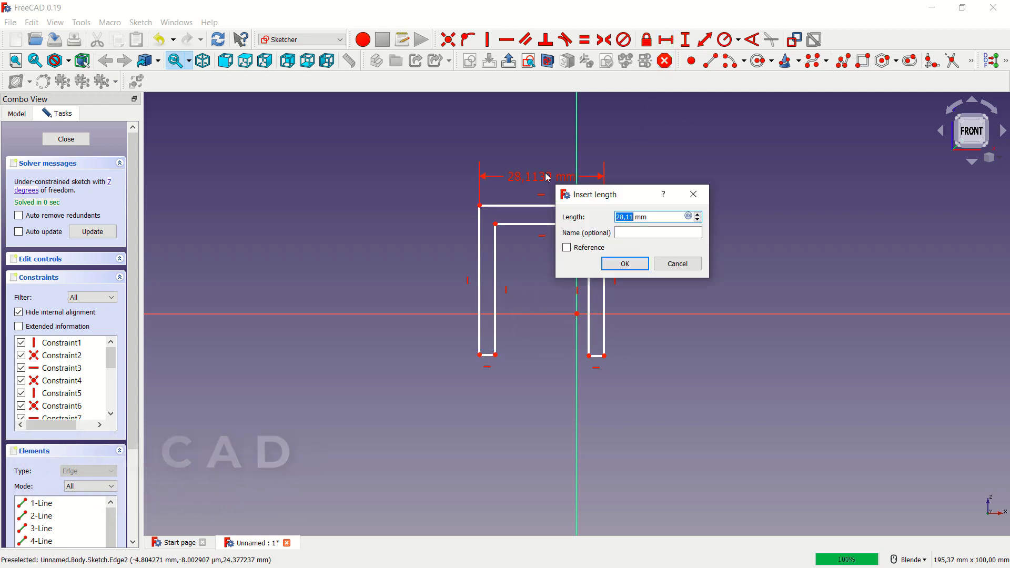
text(30)
click(625, 264)
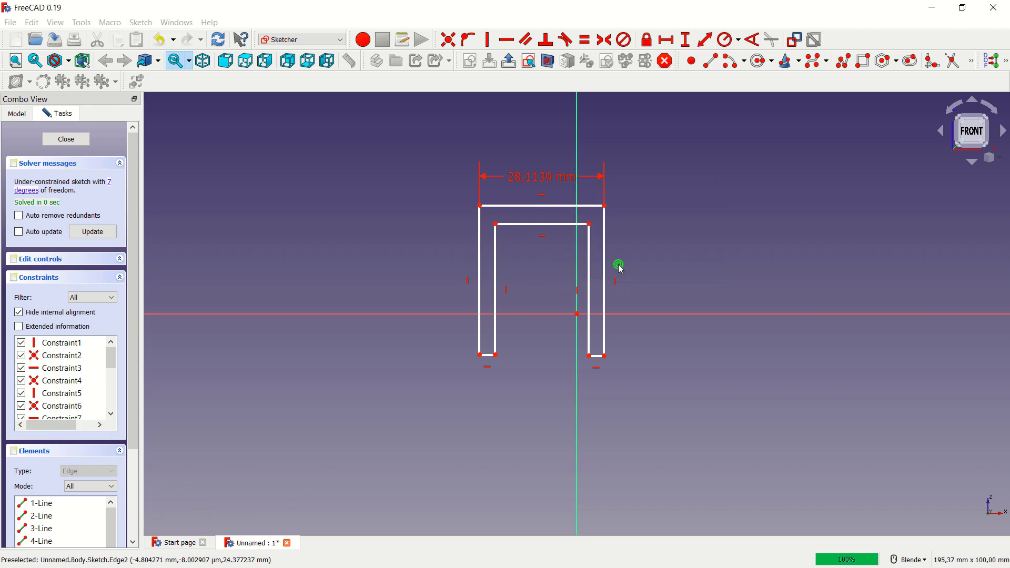
click(486, 363)
key(Return)
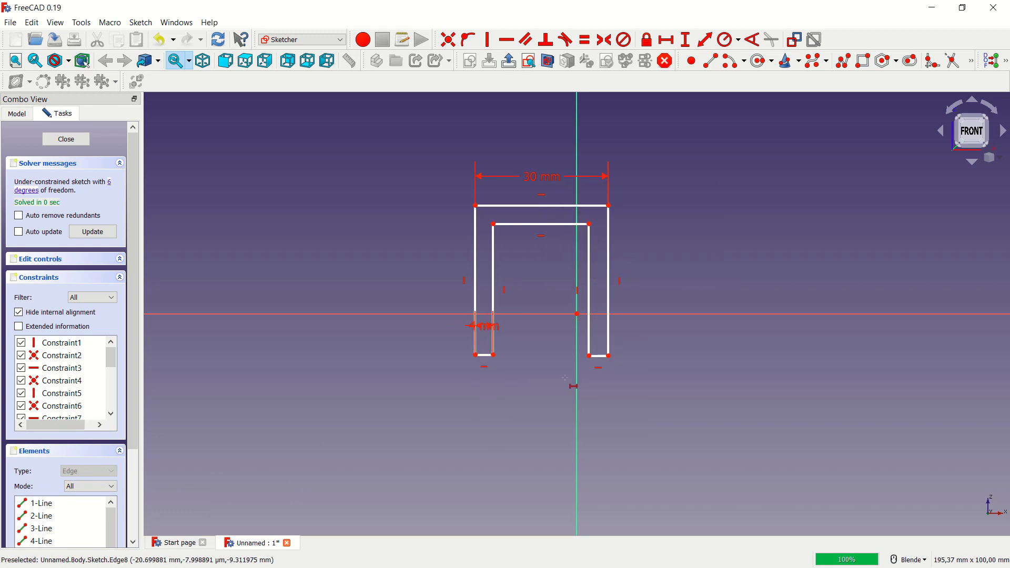
click(601, 357)
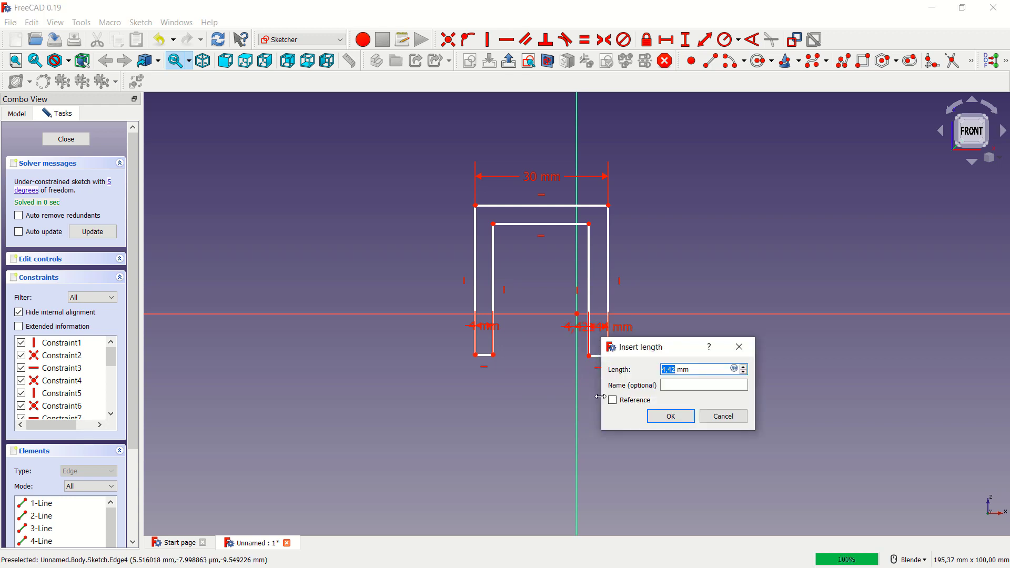
key(Return)
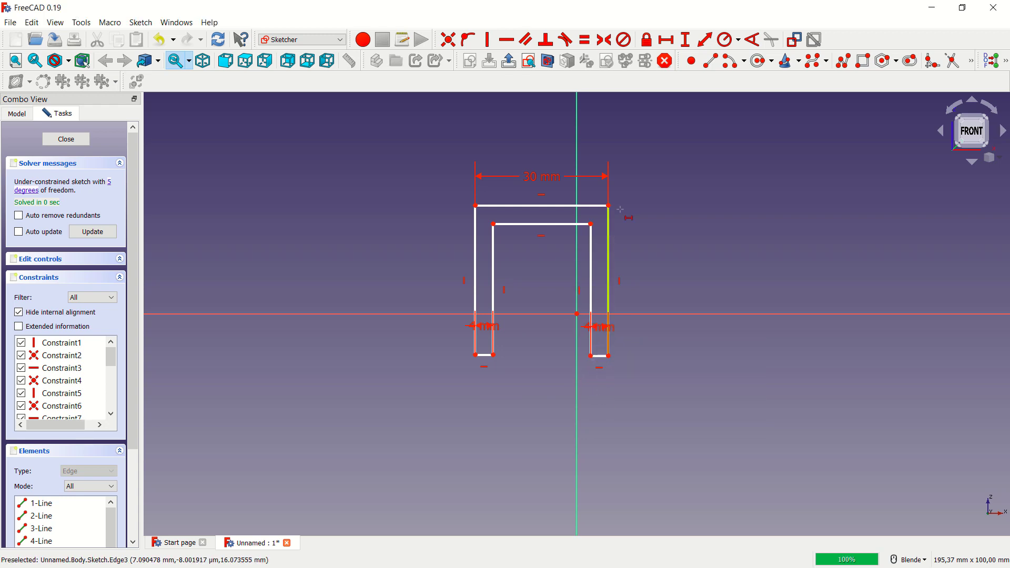
Add a 4 mm vertical top-thickness dimension and close the sketch
click(690, 43)
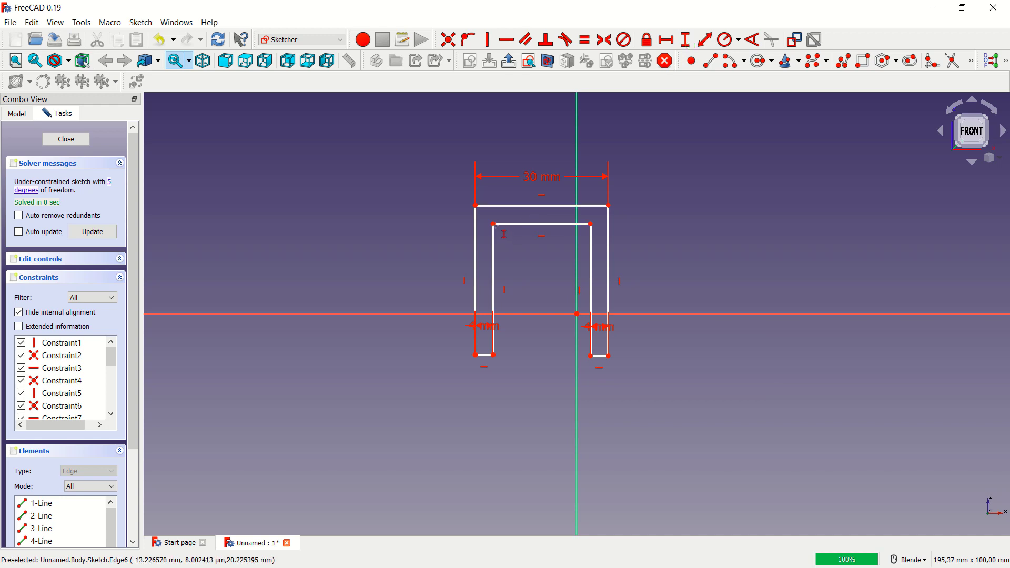
click(495, 223)
click(476, 206)
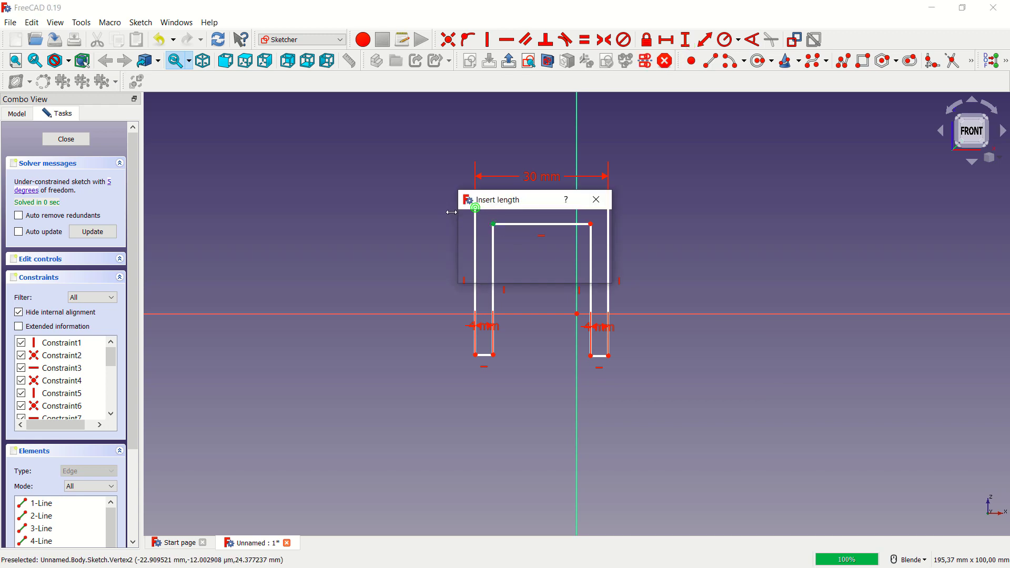
text(4)
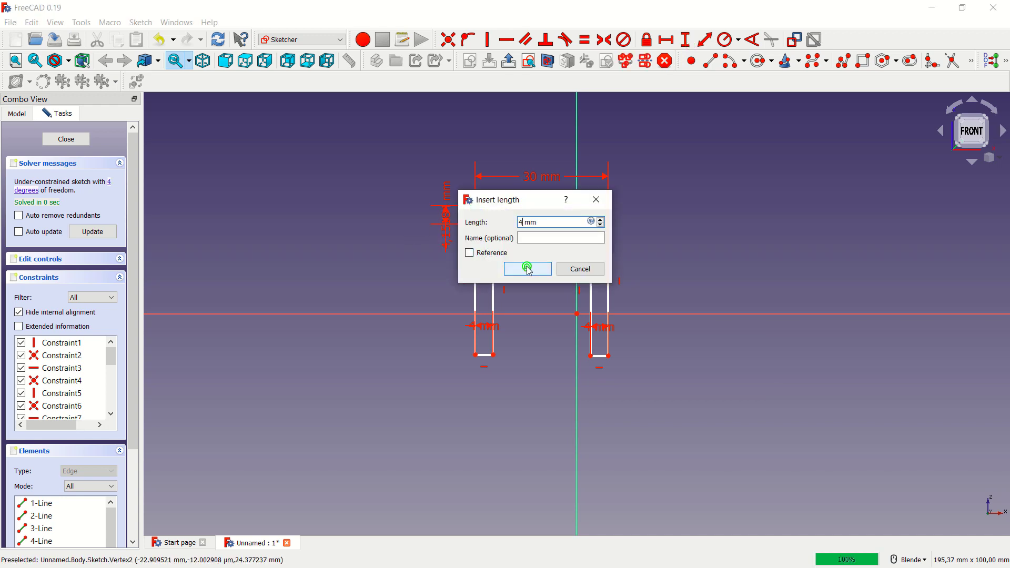
click(528, 269)
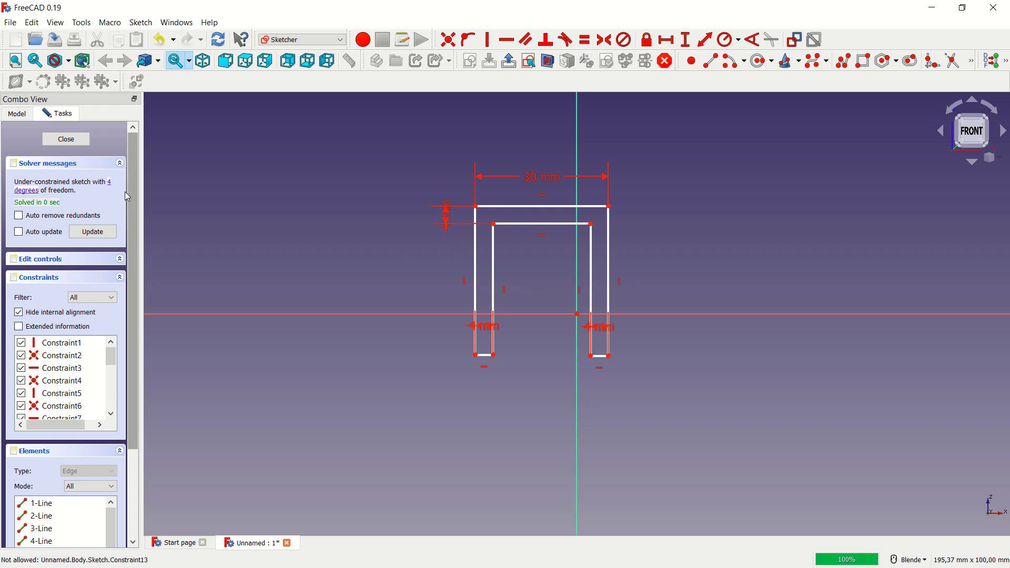
click(79, 139)
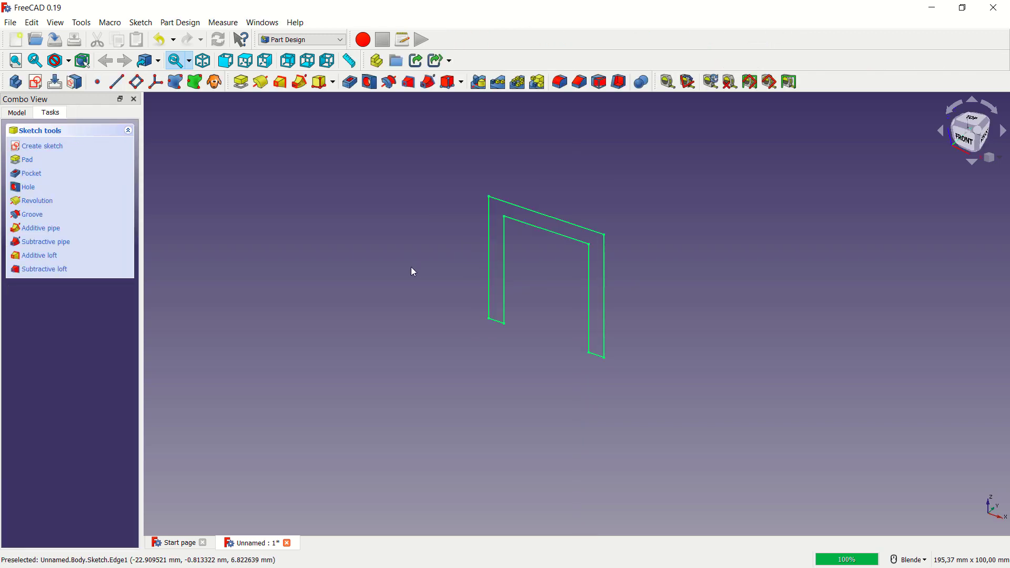
Pad the U sketch into a solid 30 mm deep
click(97, 160)
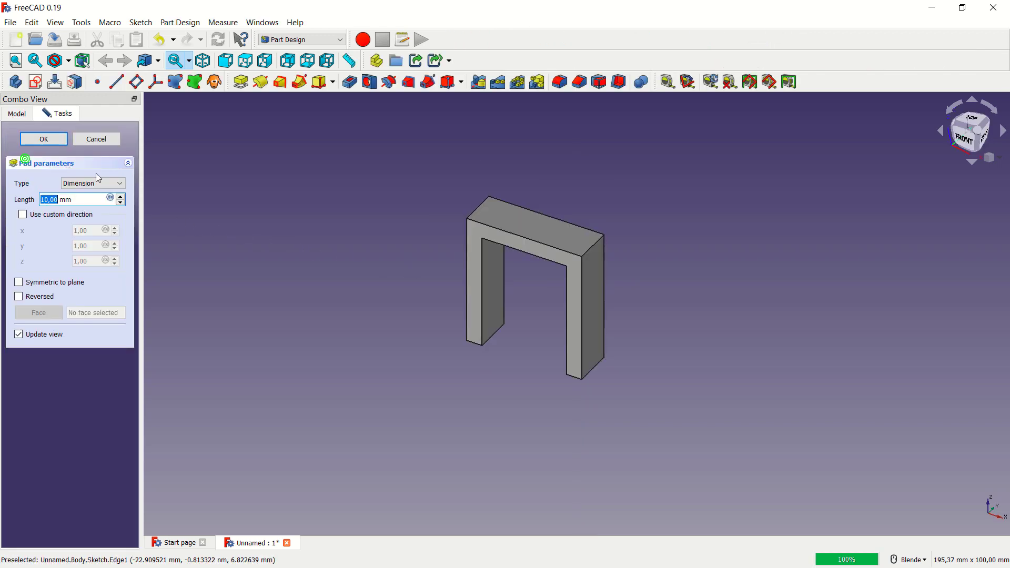
click(120, 199)
click(121, 198)
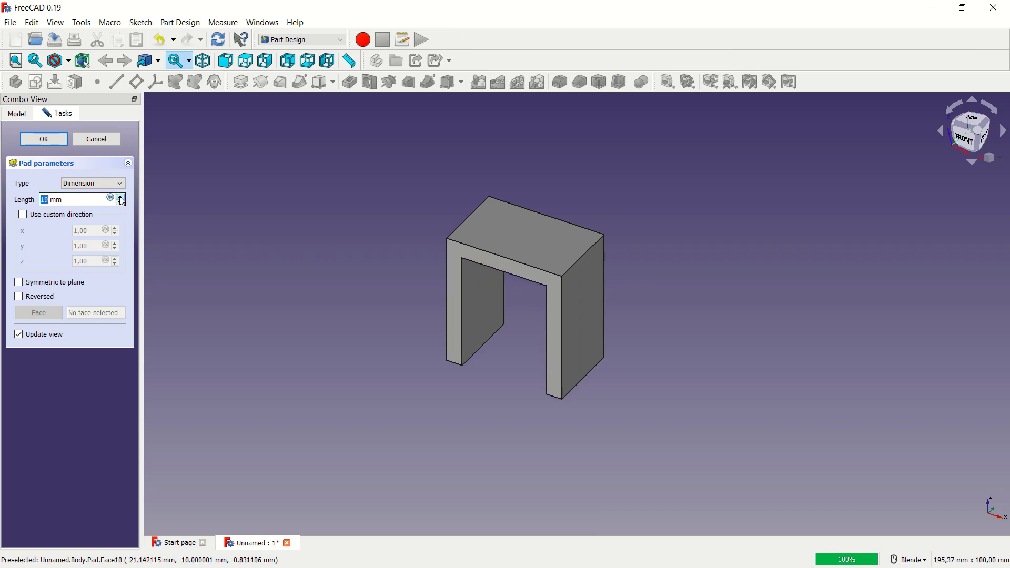
click(121, 198)
click(121, 199)
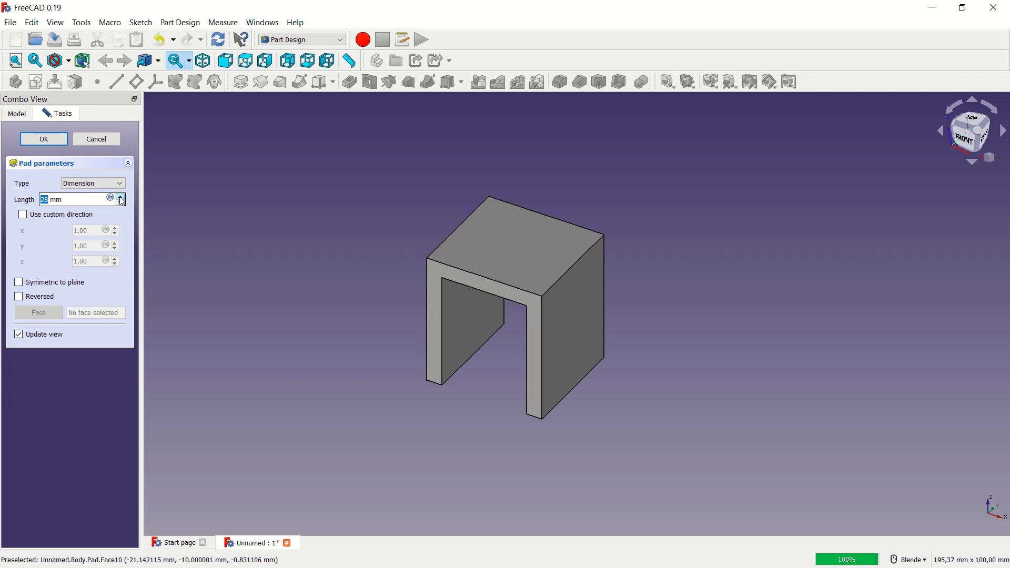
click(121, 199)
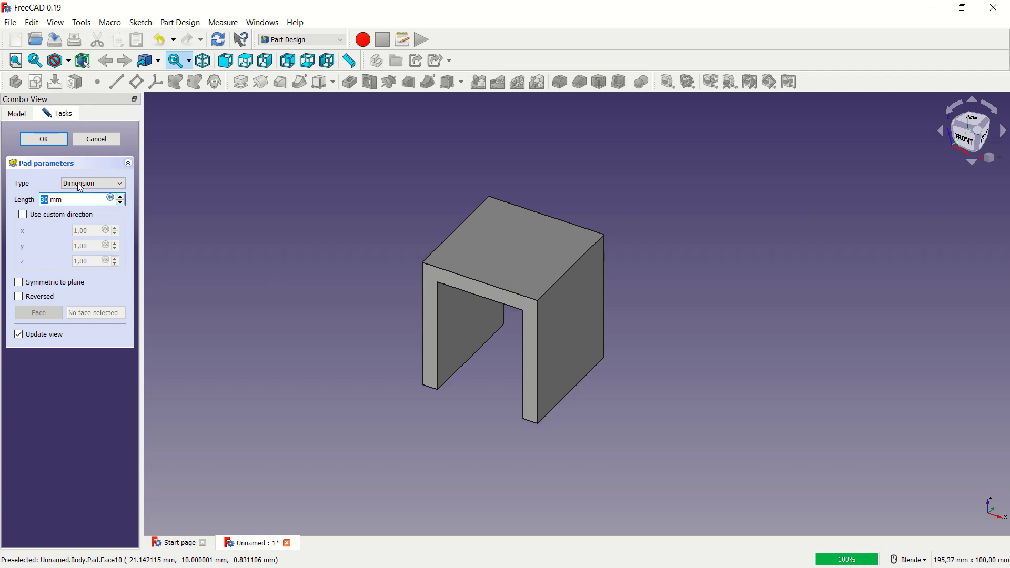
click(61, 143)
Select the two inner arch edges (Edge17, Edge14) and start a fillet on them
middle_drag(579, 410, 595, 341)
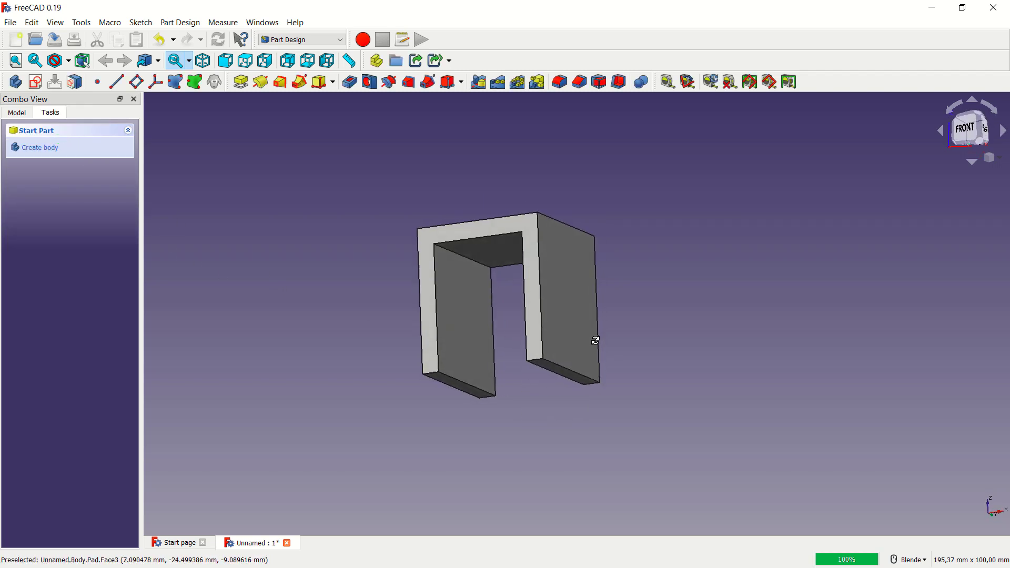
click(470, 258)
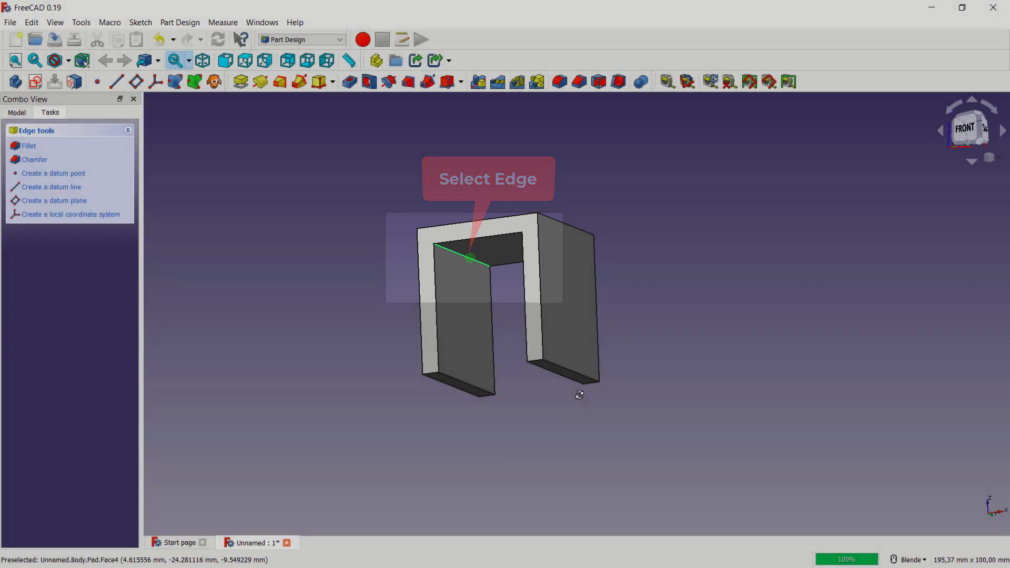
middle_drag(579, 395, 693, 373)
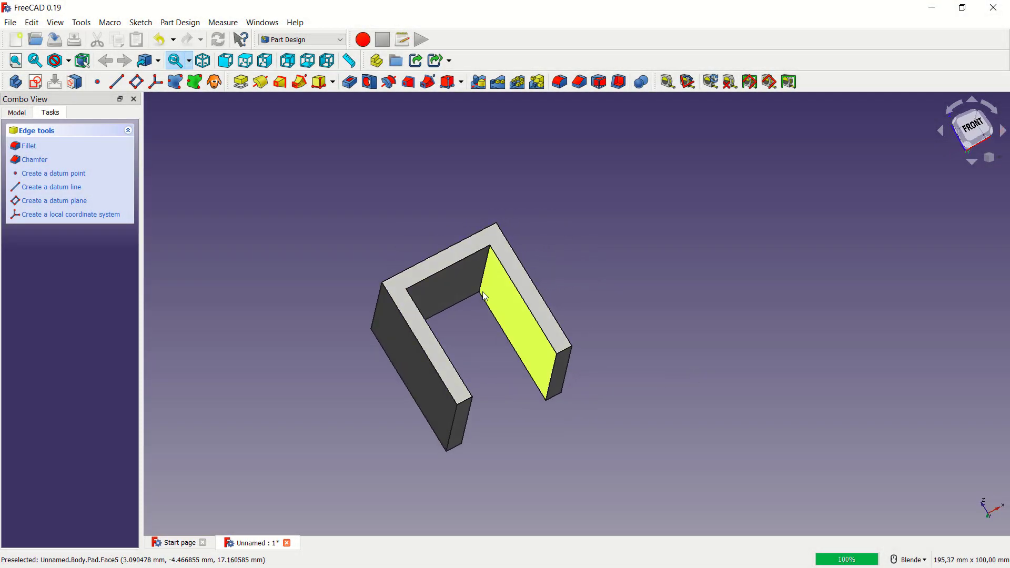
click(490, 264)
mouse_move(690, 319)
middle_down()
mouse_move(586, 349)
mouse_move(638, 372)
mouse_move(721, 356)
middle_up()
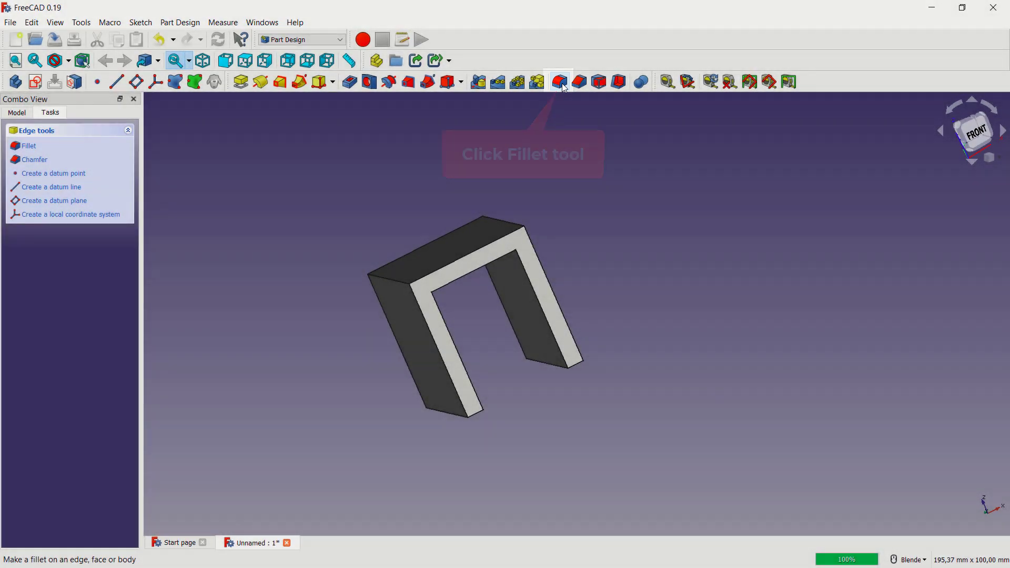
click(561, 83)
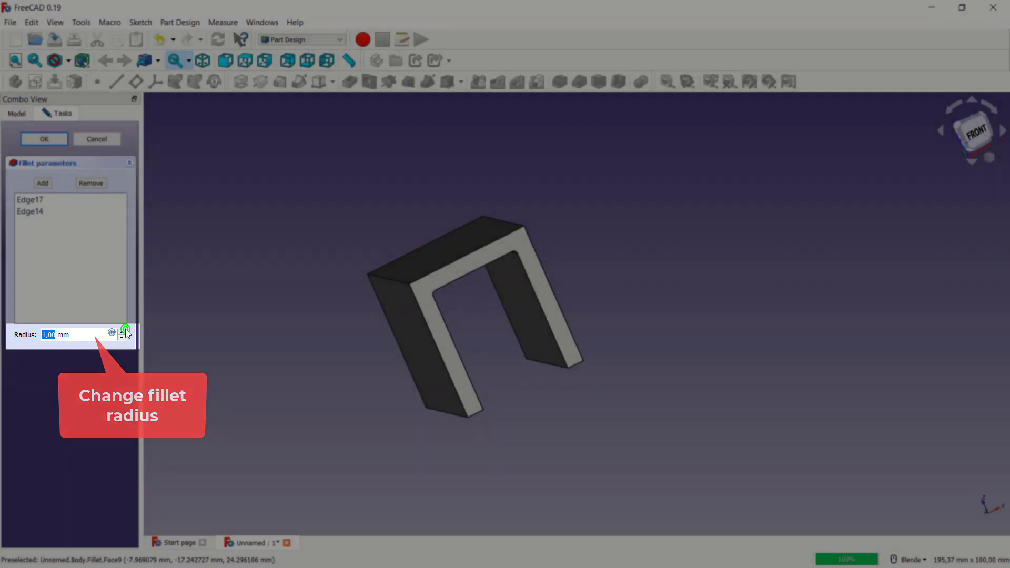
Try an 11 mm inner arch fillet and dismiss the resulting failure message
text(4)
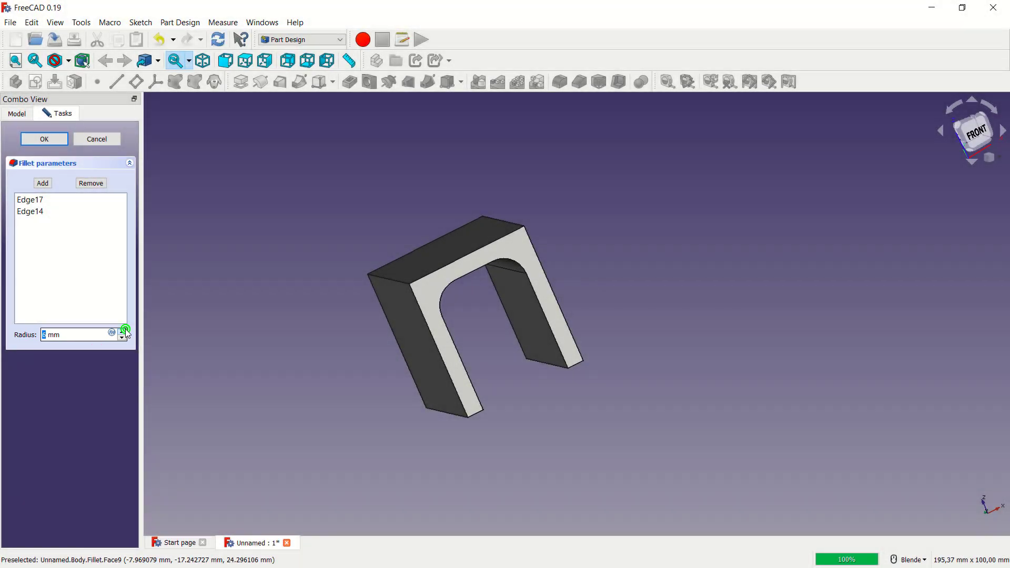
click(125, 330)
click(125, 330)
click(124, 331)
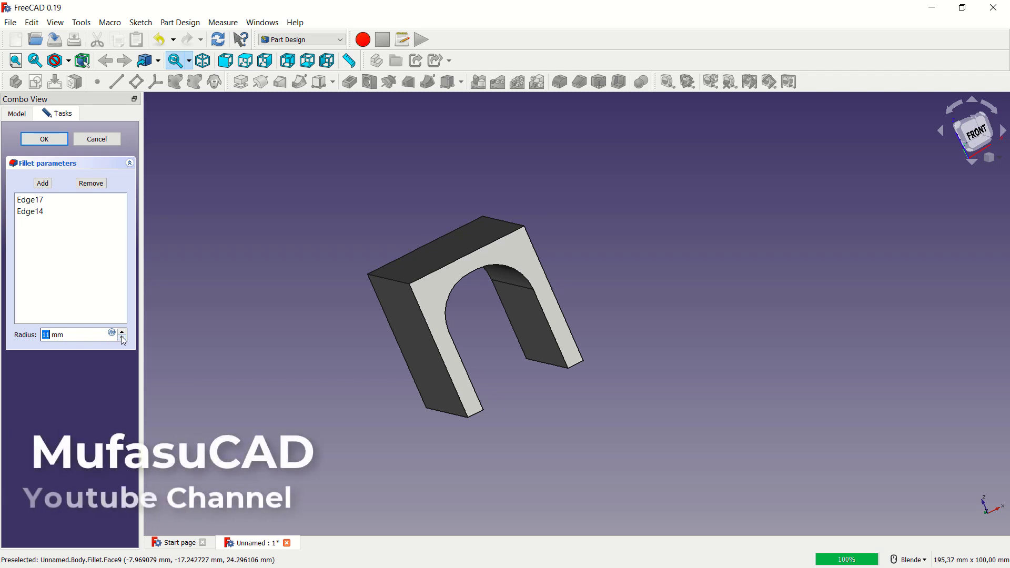
click(47, 139)
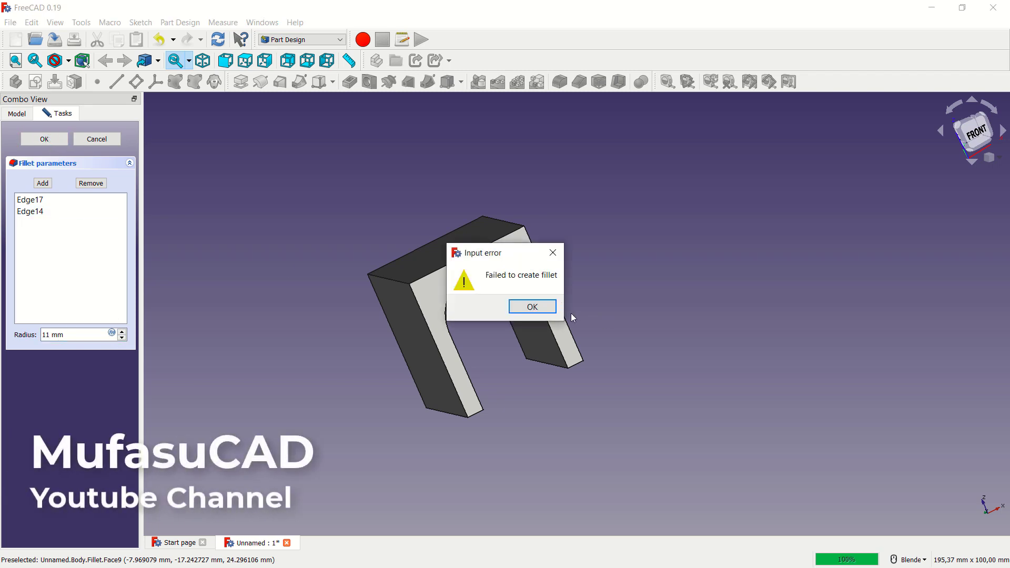
click(542, 308)
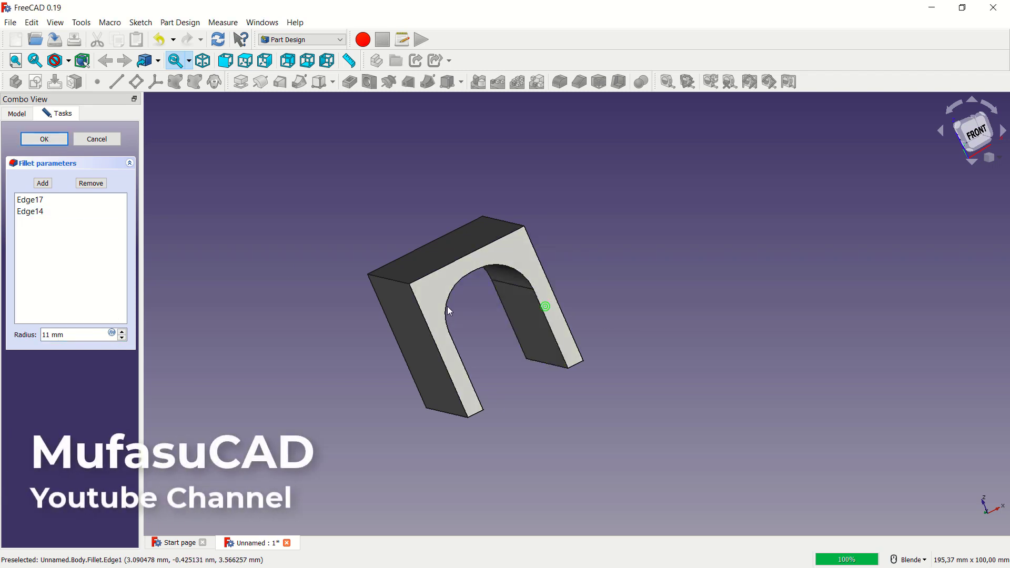
Apply the inner arch fillet at a reduced 9 mm radius
click(123, 338)
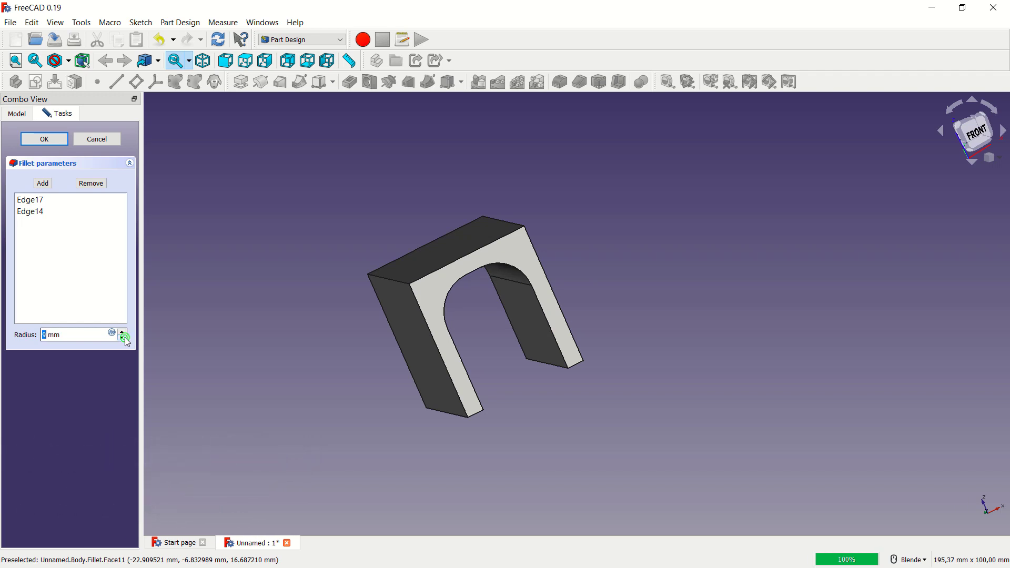
click(124, 337)
click(124, 338)
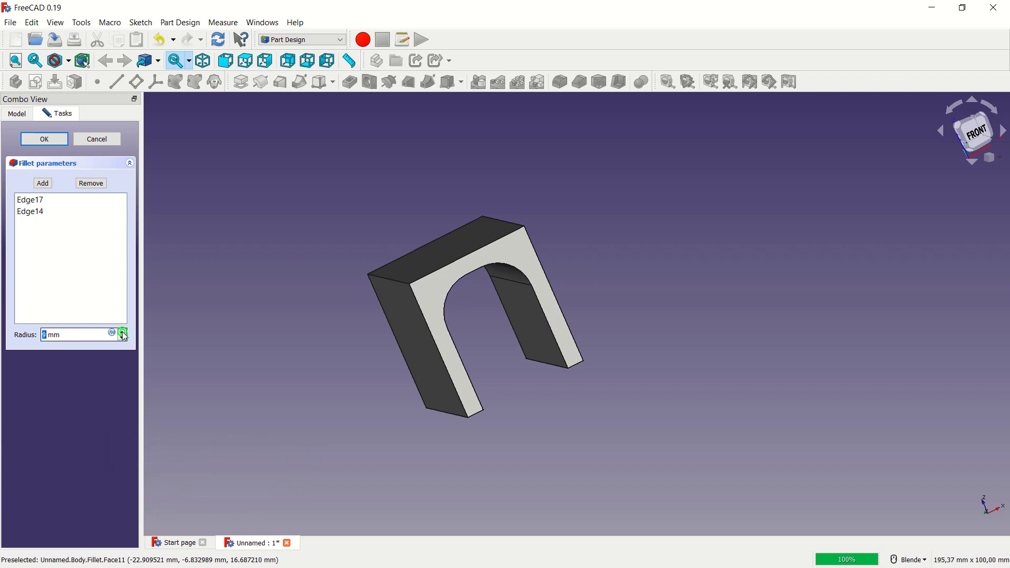
click(52, 139)
mouse_move(275, 221)
middle_down()
mouse_move(628, 296)
mouse_move(564, 296)
mouse_move(460, 329)
mouse_move(505, 354)
mouse_move(575, 187)
mouse_move(609, 176)
middle_up()
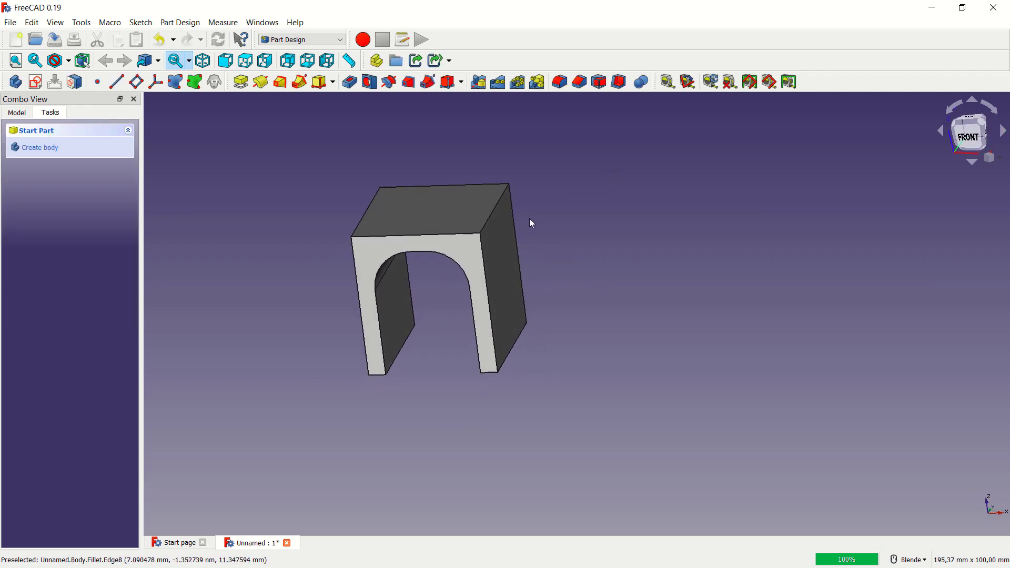
Fillet both outer top edges (Edge26, Edge28) with a 13 mm radius
click(495, 210)
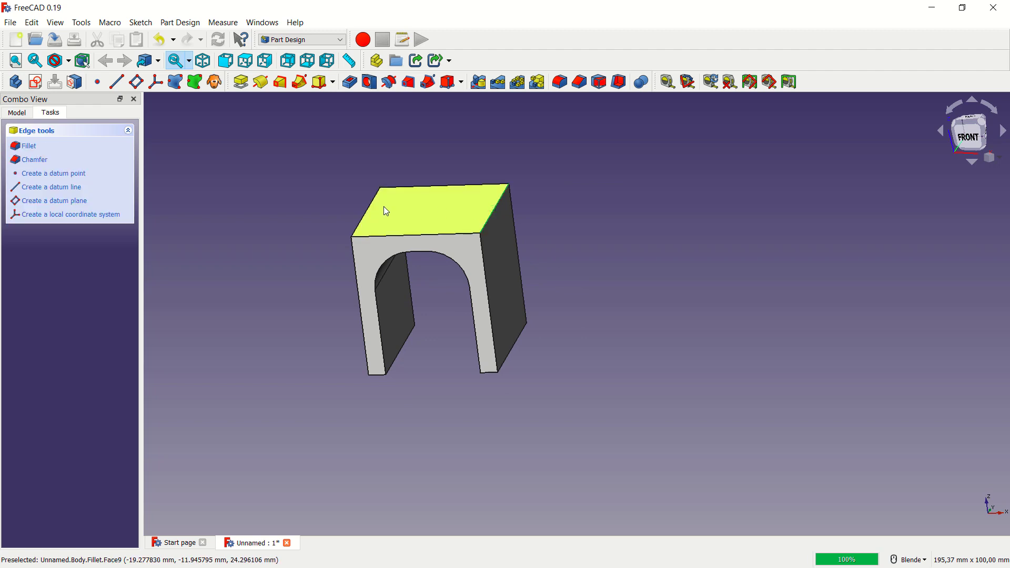
click(363, 217)
click(563, 82)
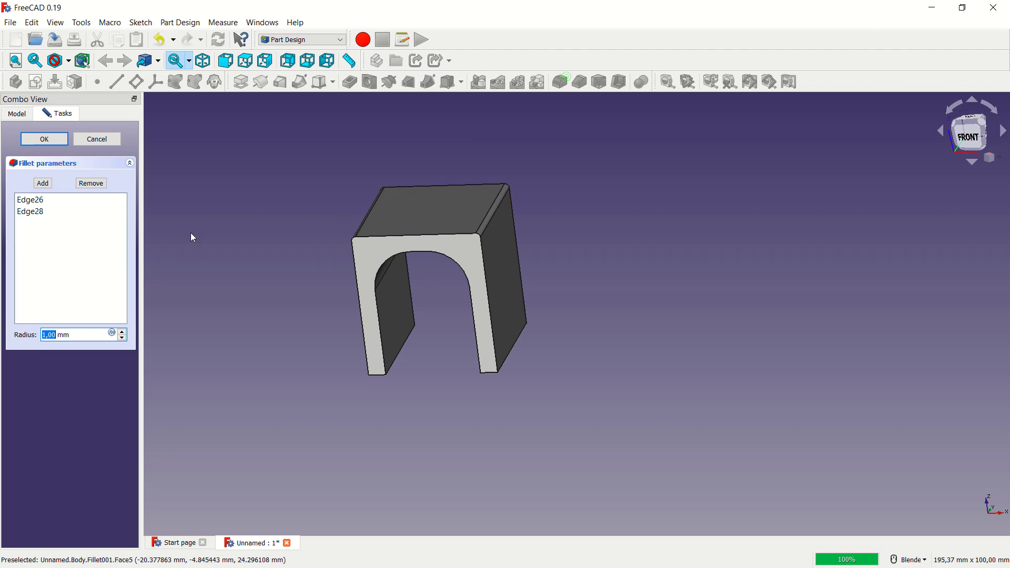
click(124, 330)
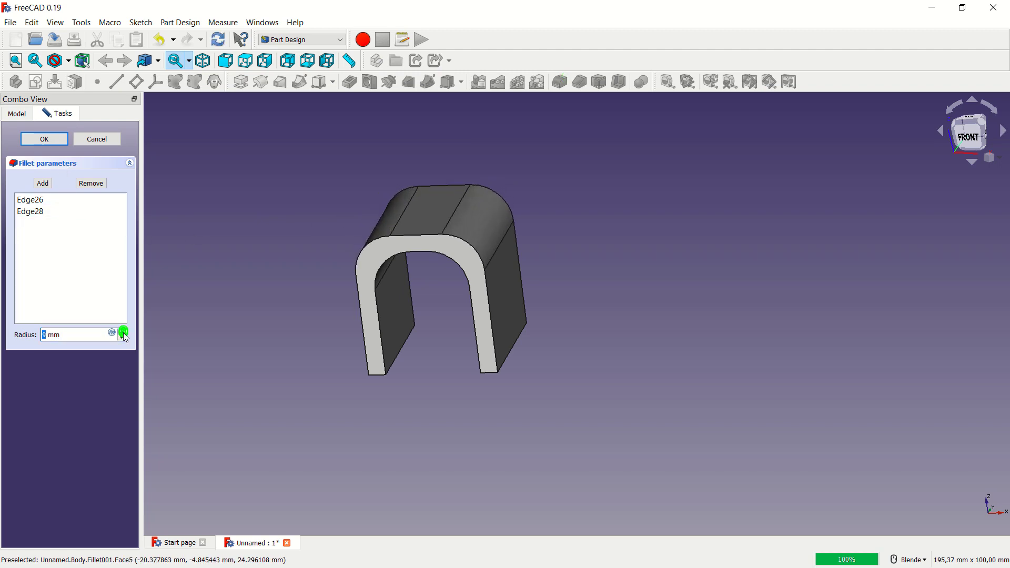
click(123, 332)
click(122, 333)
click(122, 333)
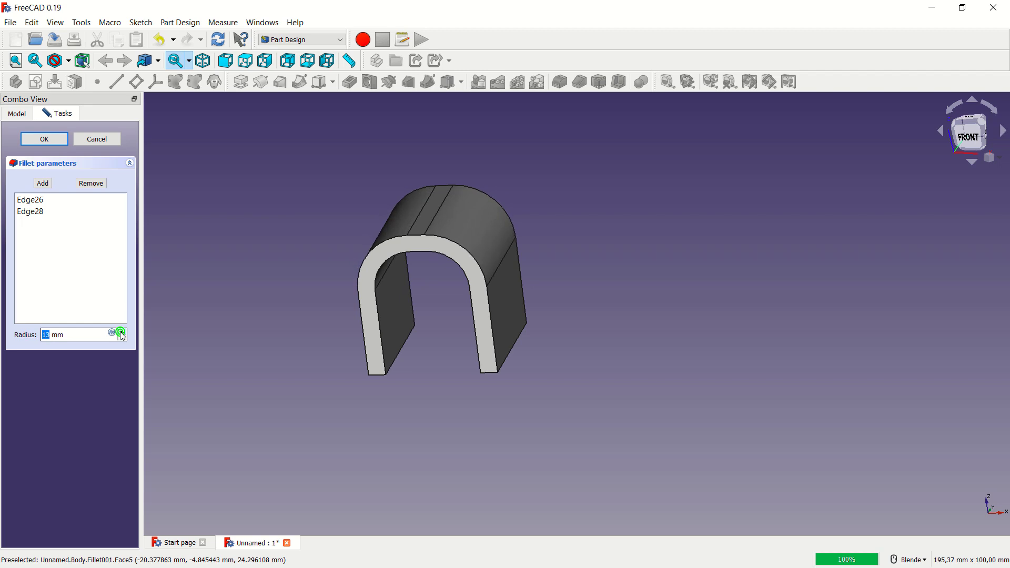
mouse_move(297, 310)
middle_down()
mouse_move(620, 191)
mouse_move(624, 205)
middle_up()
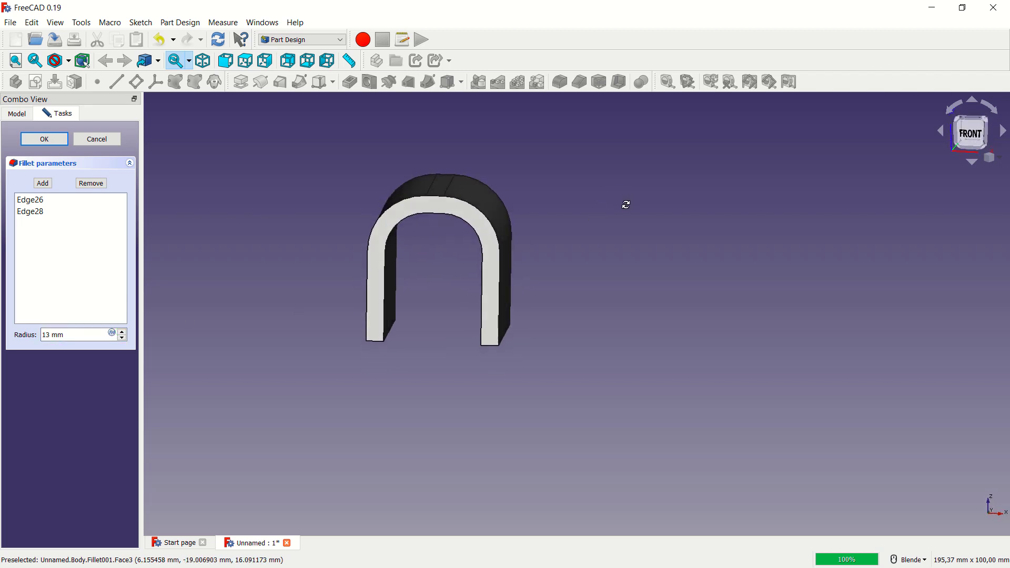
Confirm the 13 mm top fillet and select the bottom edges of both legs
click(56, 139)
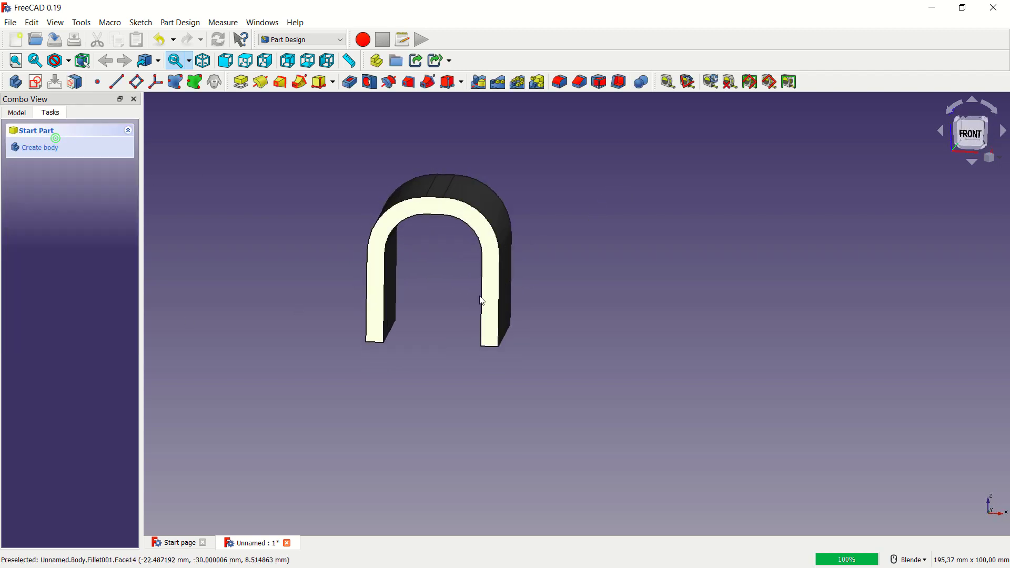
mouse_move(481, 300)
middle_down()
mouse_move(629, 331)
mouse_move(456, 344)
mouse_move(516, 356)
mouse_move(603, 288)
middle_up()
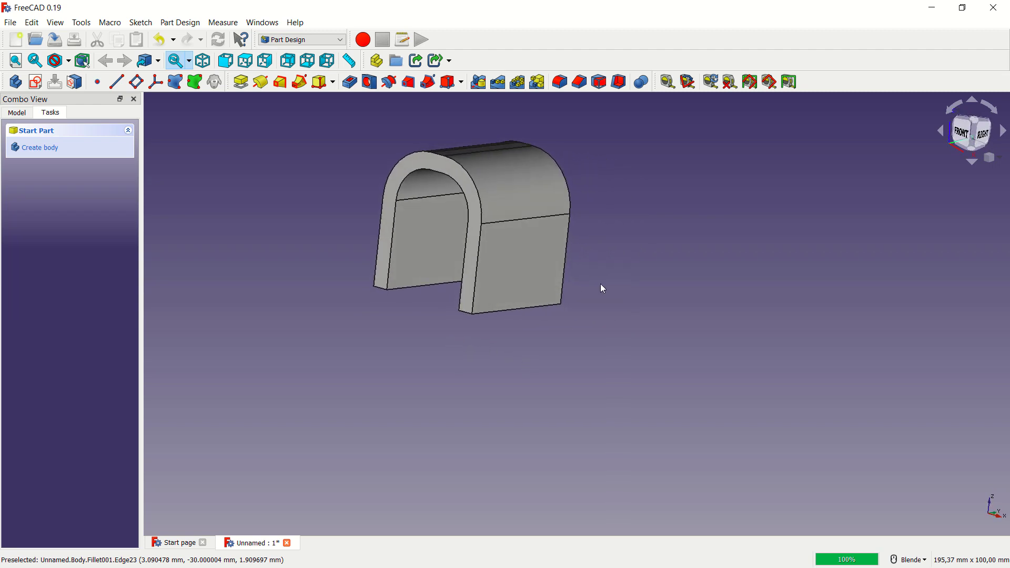
click(465, 315)
ctrl+click(381, 289)
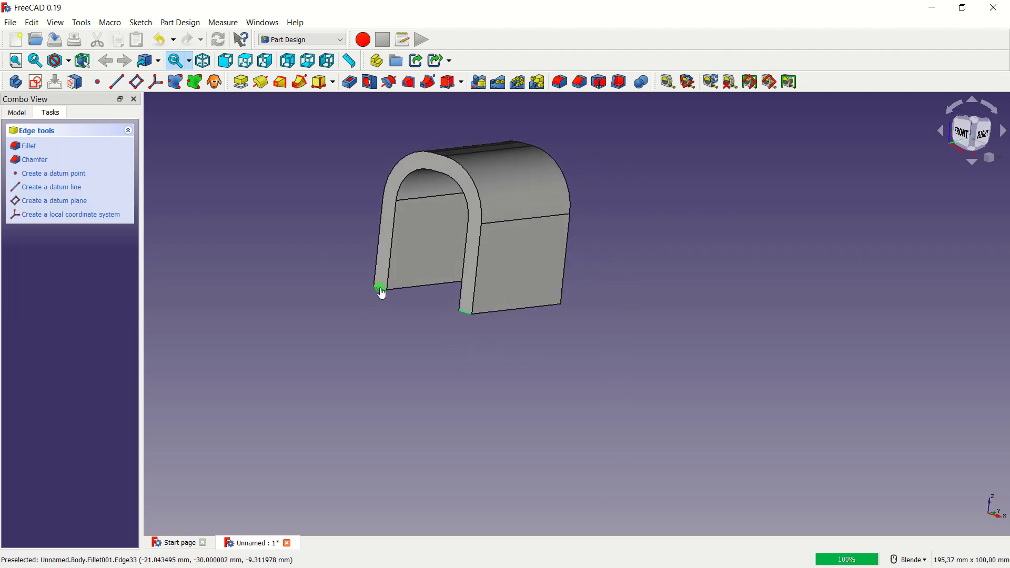
mouse_move(678, 350)
middle_down()
mouse_move(700, 356)
mouse_move(548, 343)
mouse_move(849, 341)
middle_up()
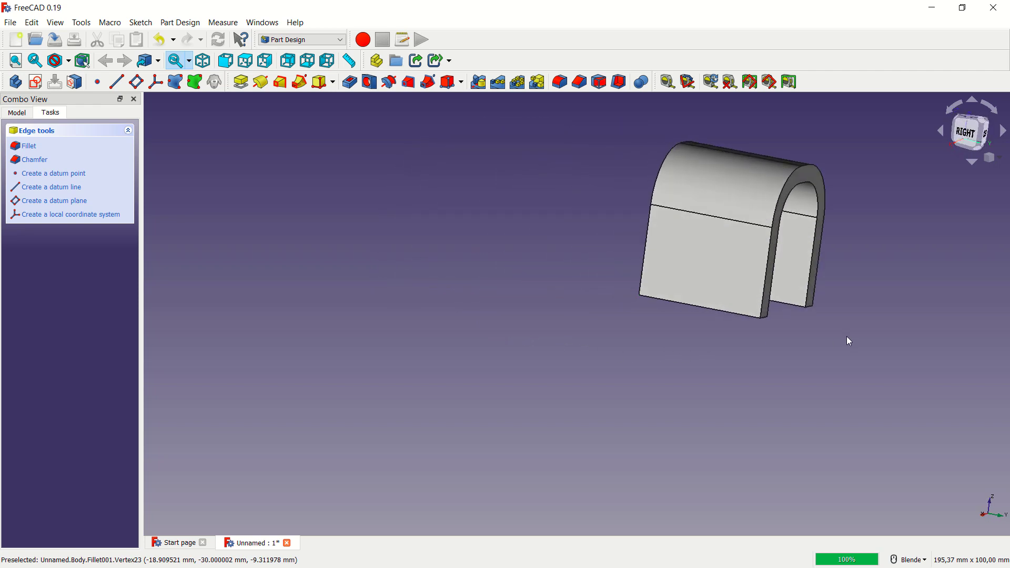
click(811, 306)
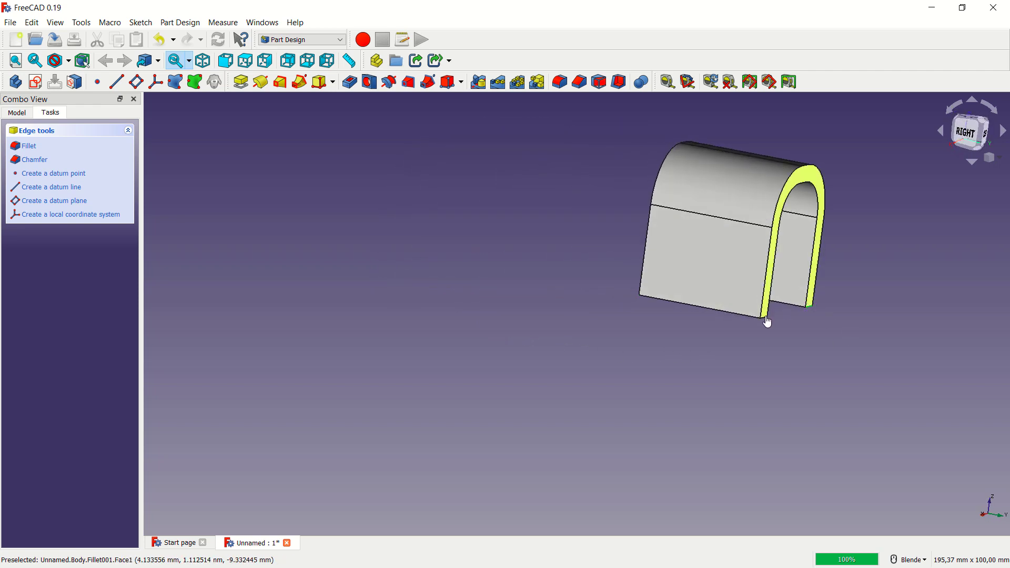
mouse_move(656, 316)
middle_down()
mouse_move(733, 338)
mouse_move(769, 314)
mouse_move(724, 266)
mouse_move(663, 237)
middle_up()
Fillet the four leg-end edges (Edge19, Edge33, Edge10, Edge3) at 11 mm radius
click(561, 82)
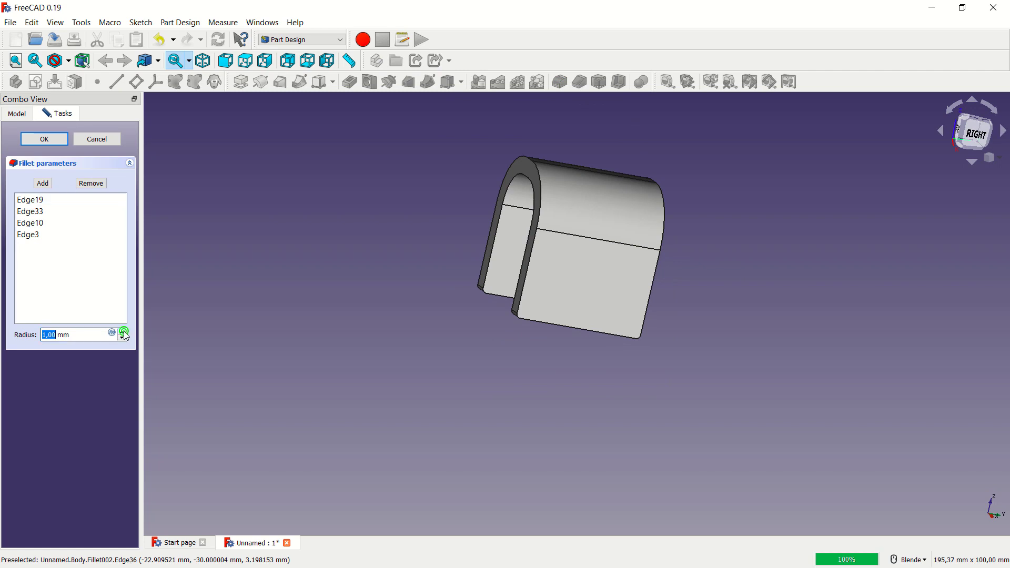
drag(124, 331, 121, 337)
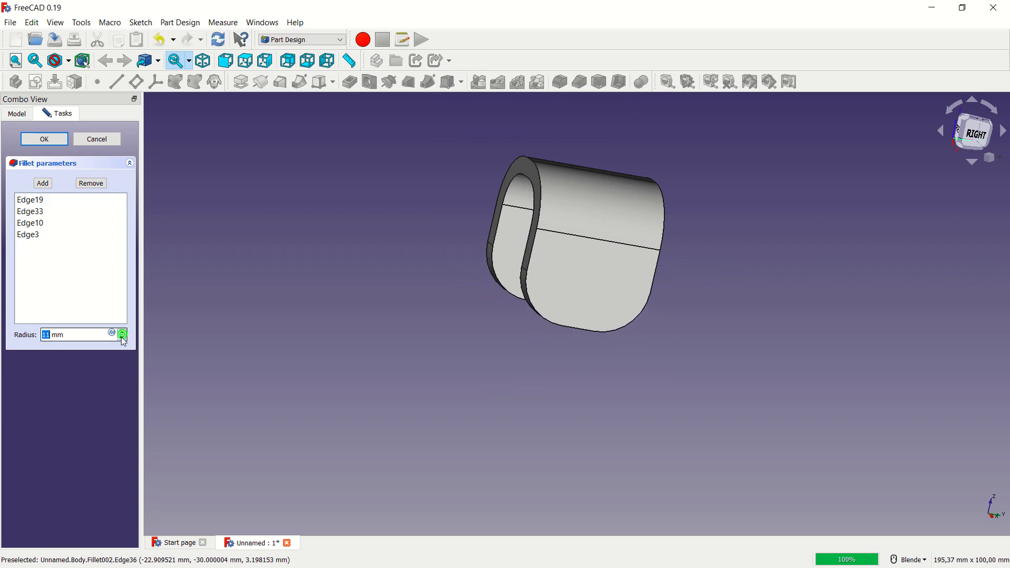
click(51, 140)
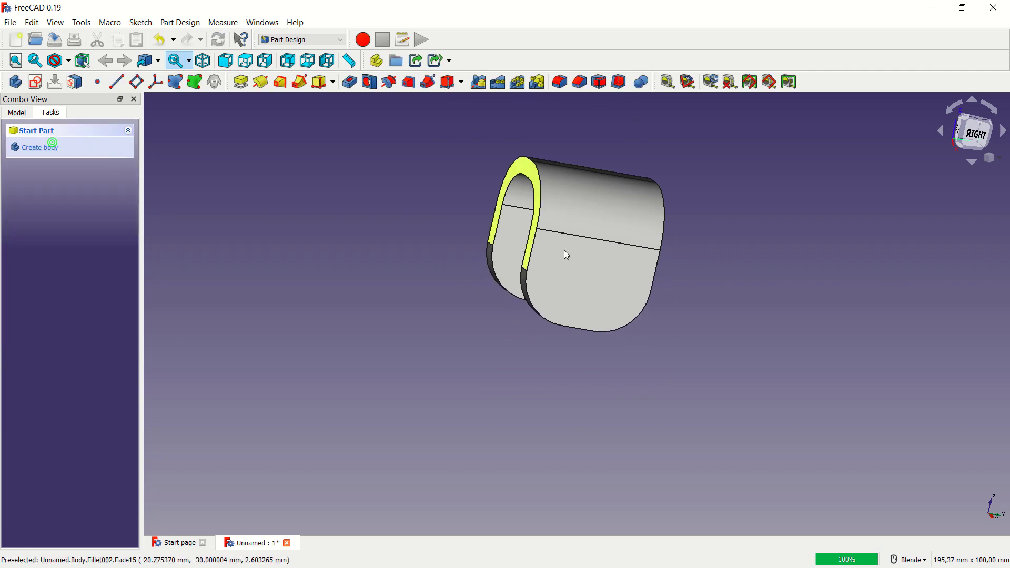
mouse_move(566, 255)
middle_down()
mouse_move(626, 237)
mouse_move(485, 253)
mouse_move(523, 270)
mouse_move(716, 228)
mouse_move(690, 252)
mouse_move(647, 264)
middle_up()
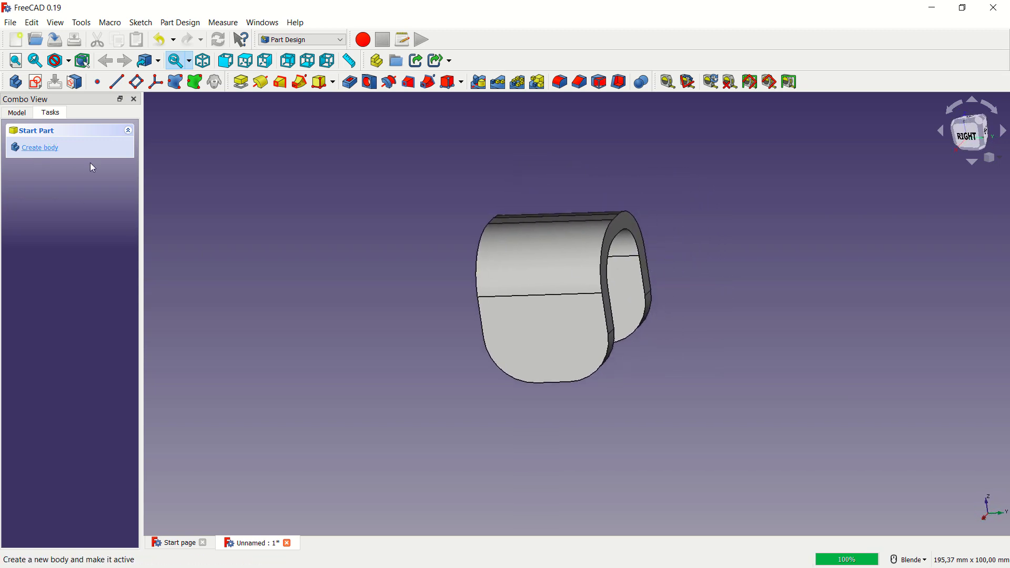
Start a sketch on the leg face, linking its left and top edges as external geometry
click(531, 341)
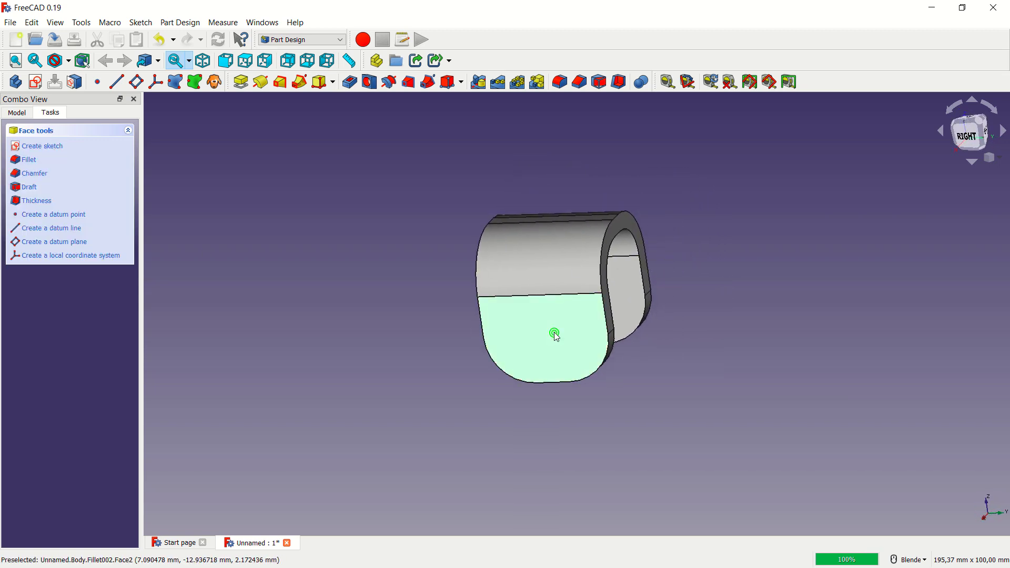
click(59, 150)
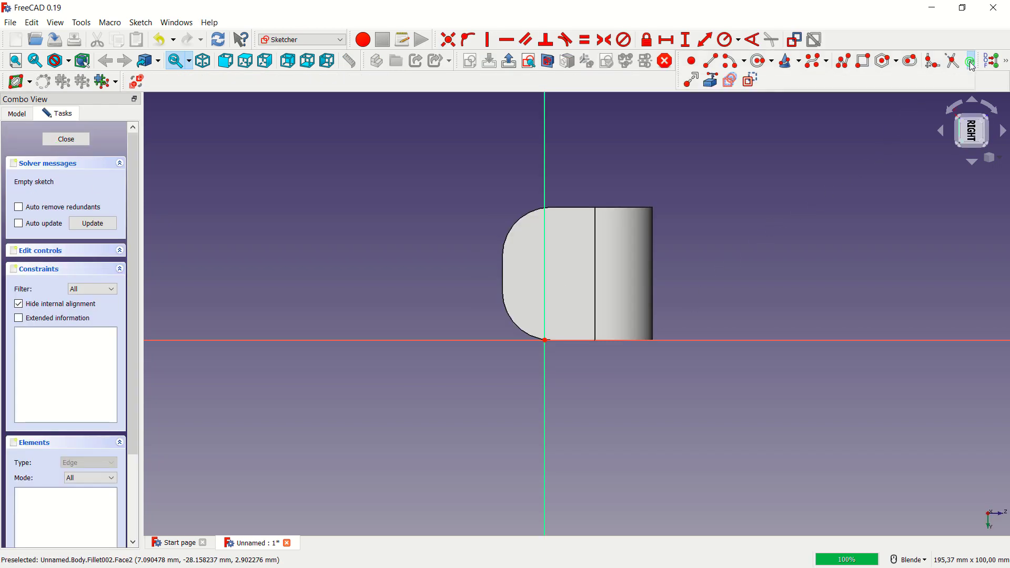
click(711, 80)
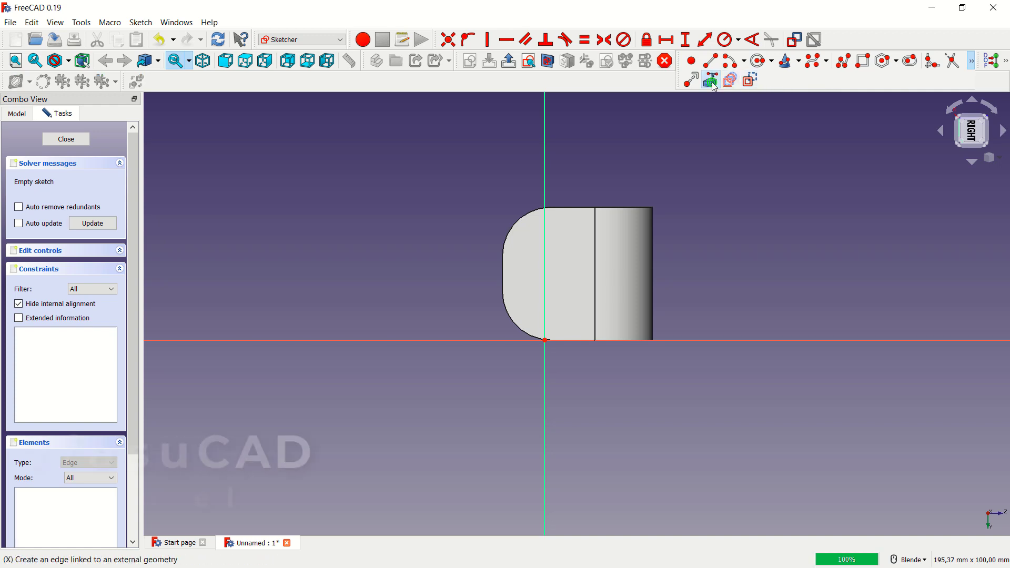
scroll(541, 228, up, 2)
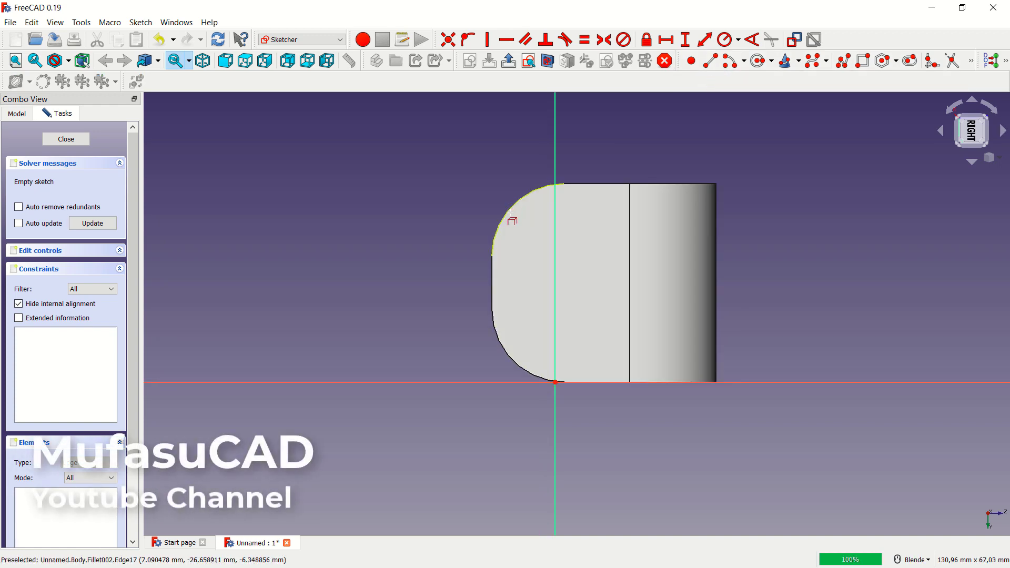
click(493, 266)
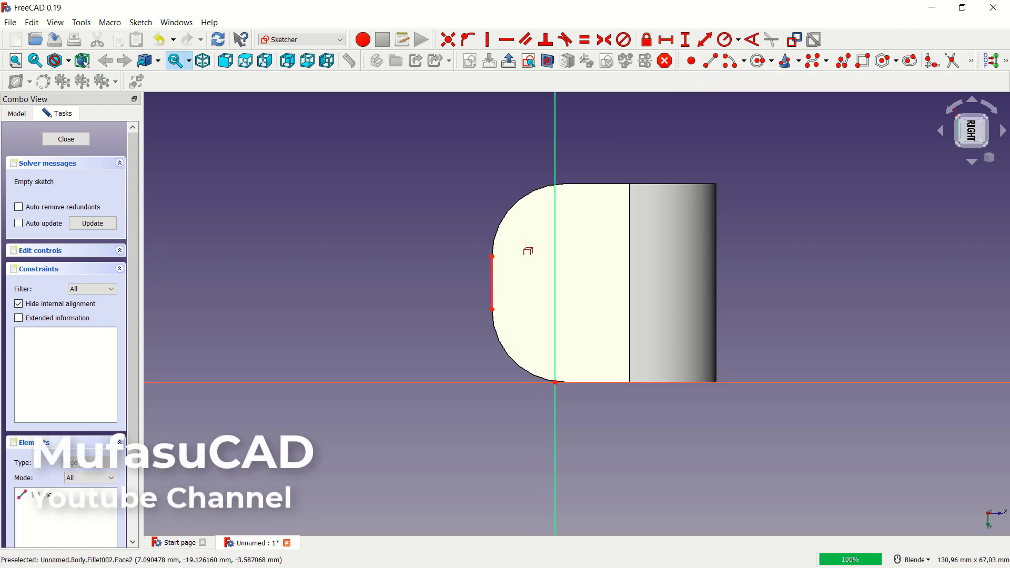
click(596, 184)
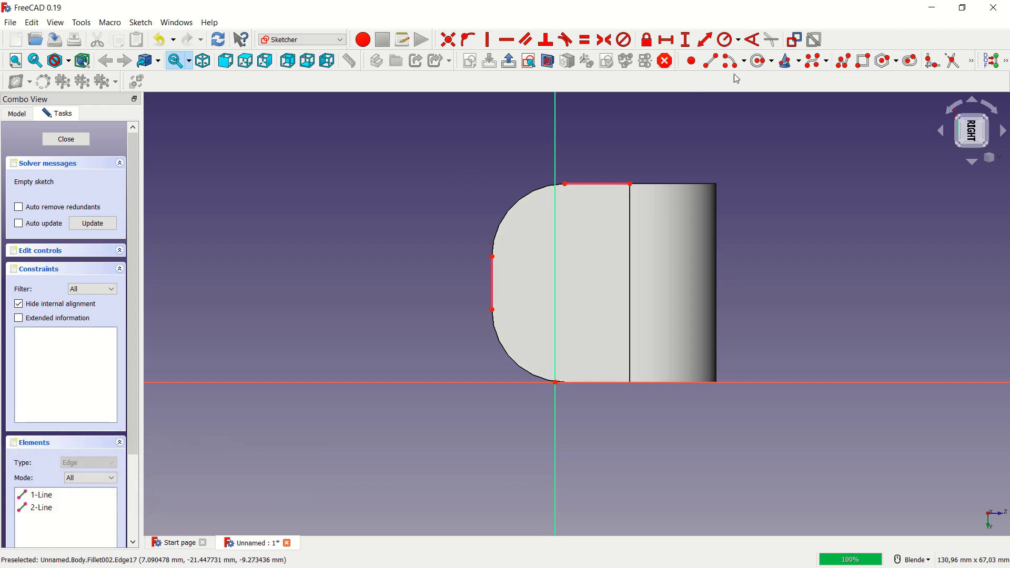
Draw a circle on the leg face
click(758, 61)
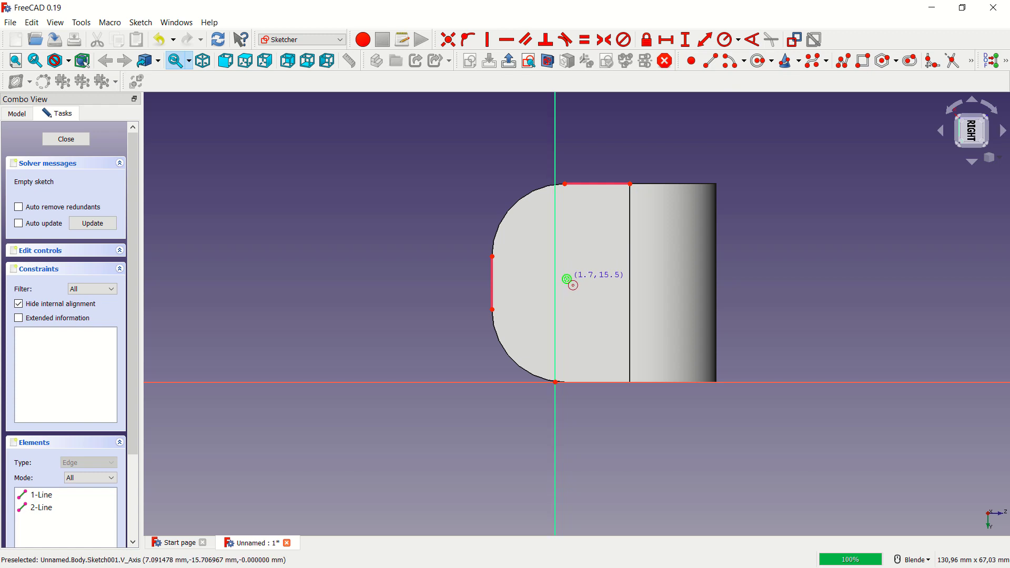
click(567, 279)
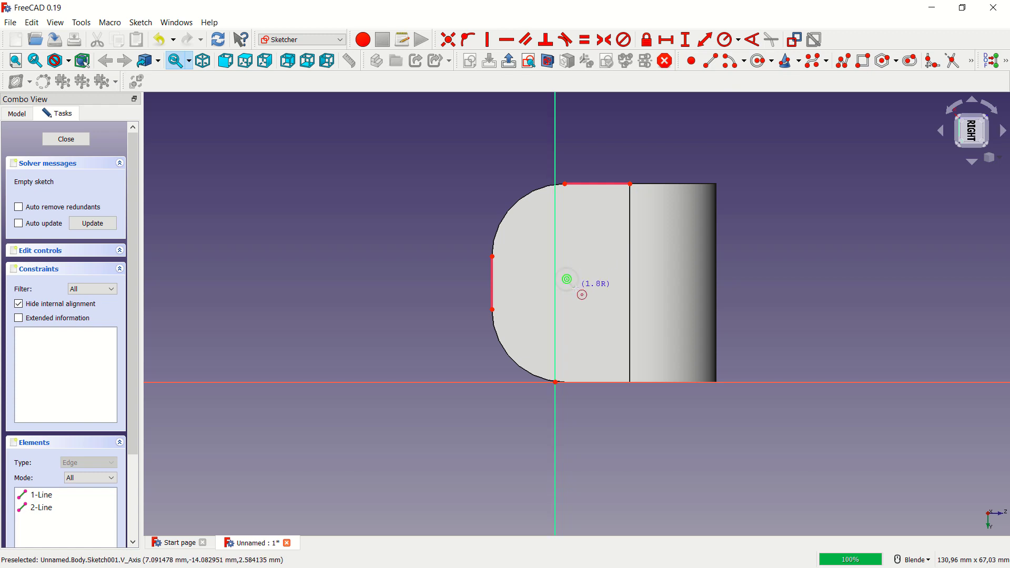
click(601, 314)
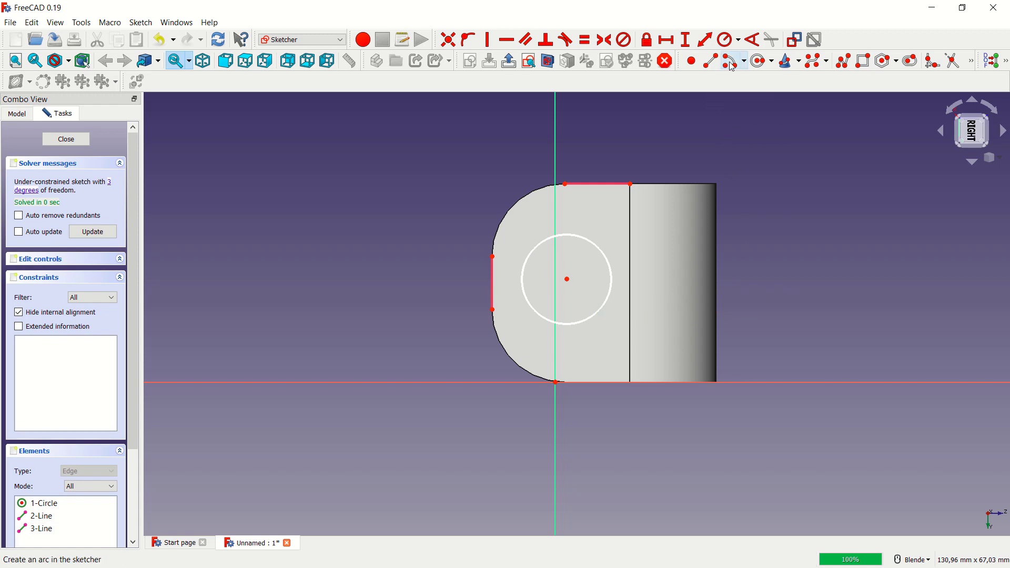
Constrain the circle to 6 mm radius, centred 10 mm from the left edge
click(583, 238)
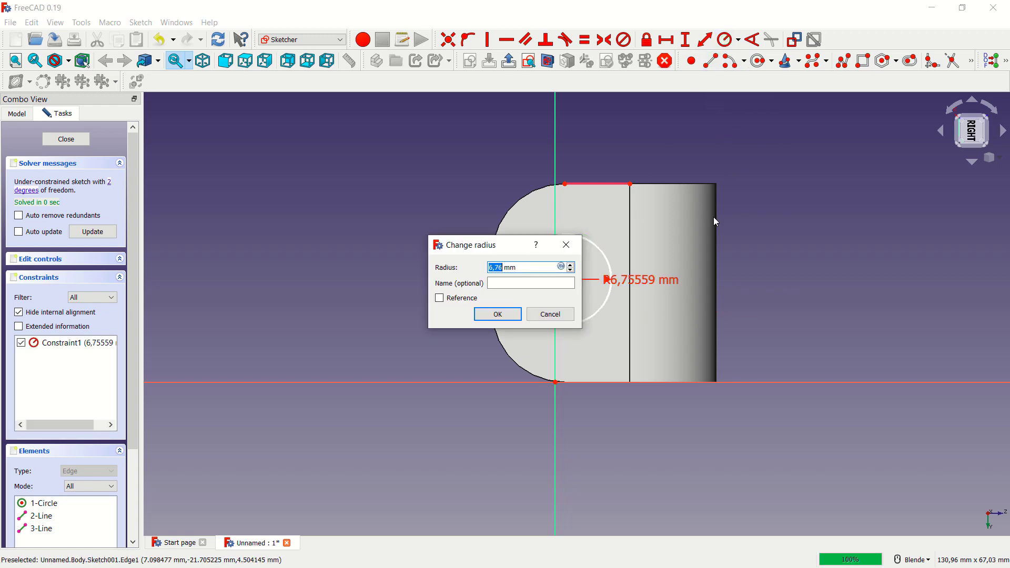
text(6)
click(506, 315)
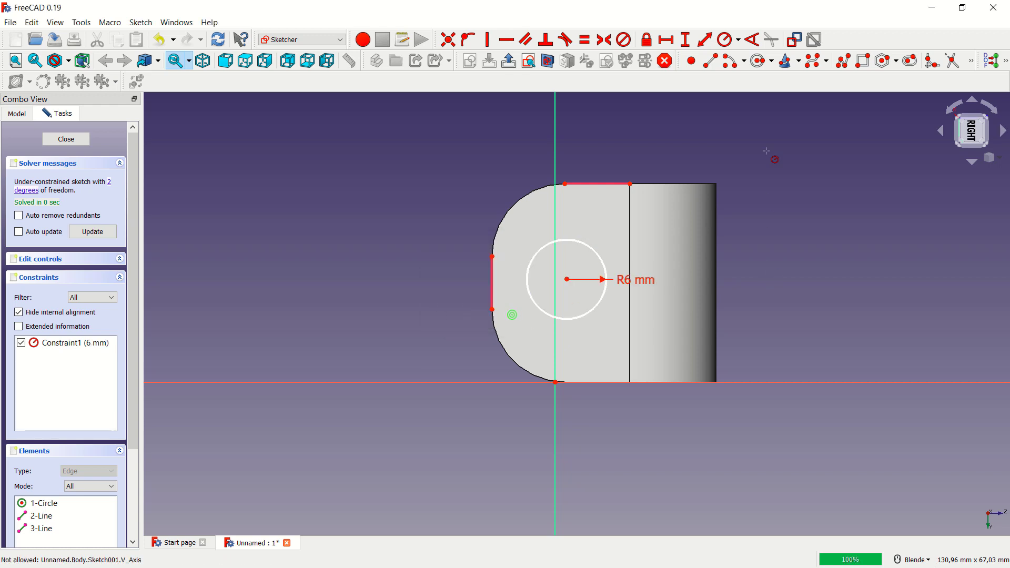
click(666, 40)
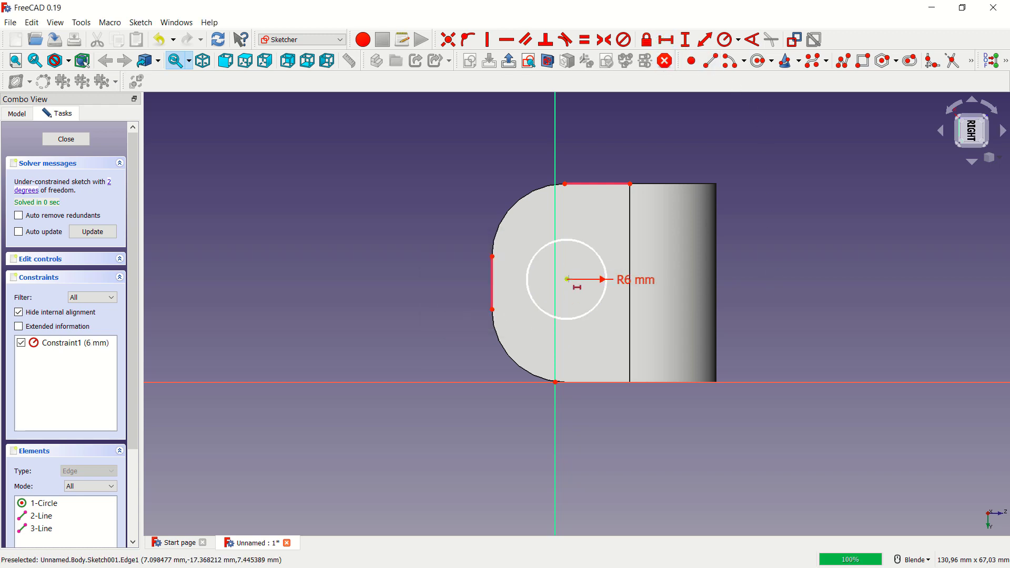
click(568, 280)
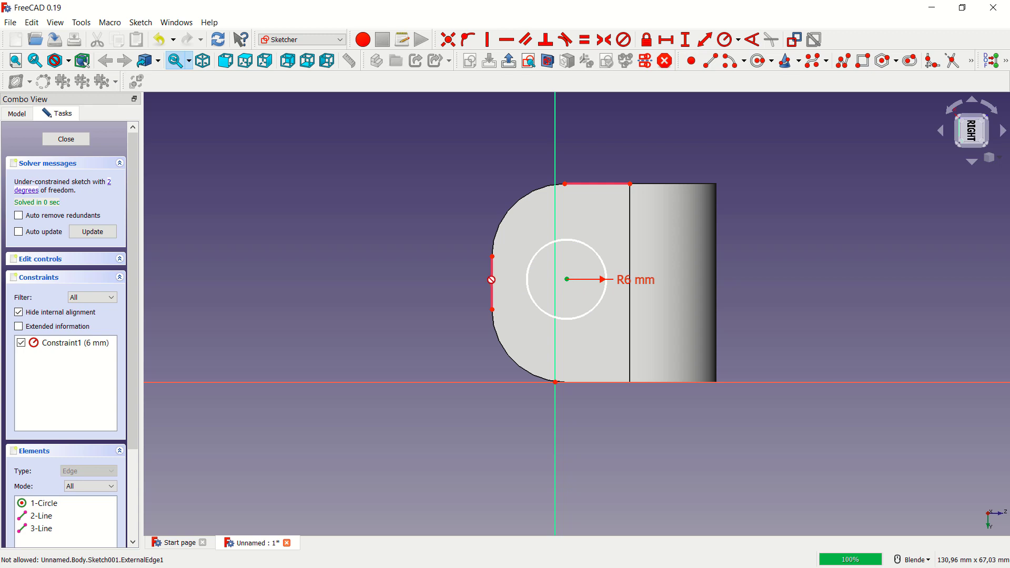
click(492, 257)
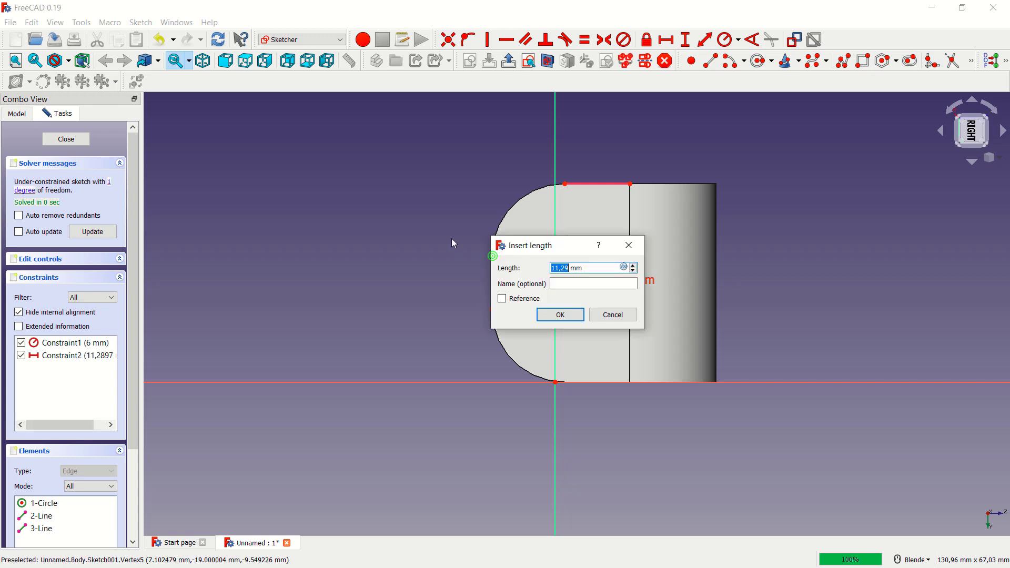
text(10)
click(573, 314)
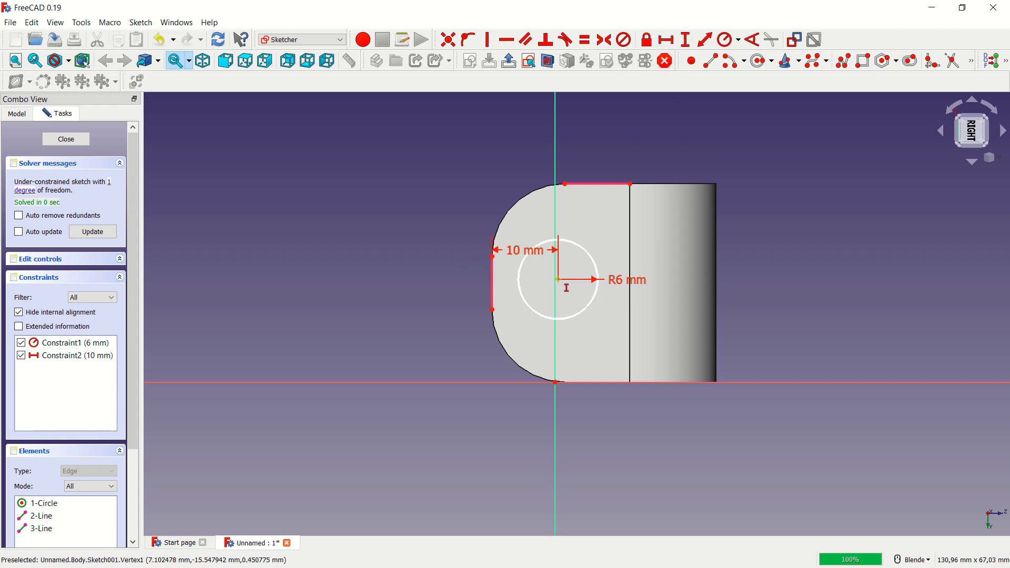
Place the circle centre 15 mm from the top edge and close the sketch
click(558, 279)
click(566, 184)
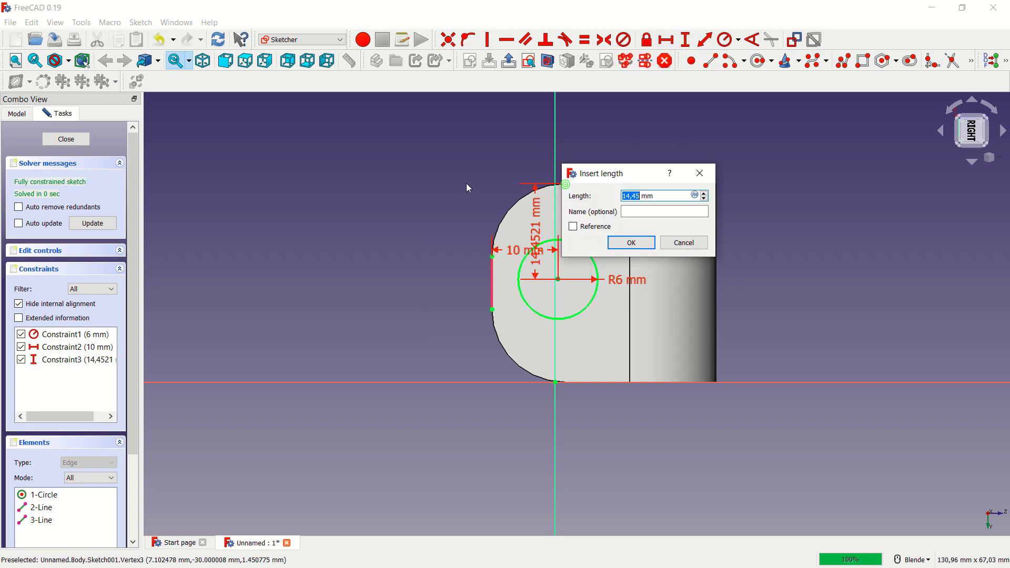
text(15)
click(634, 242)
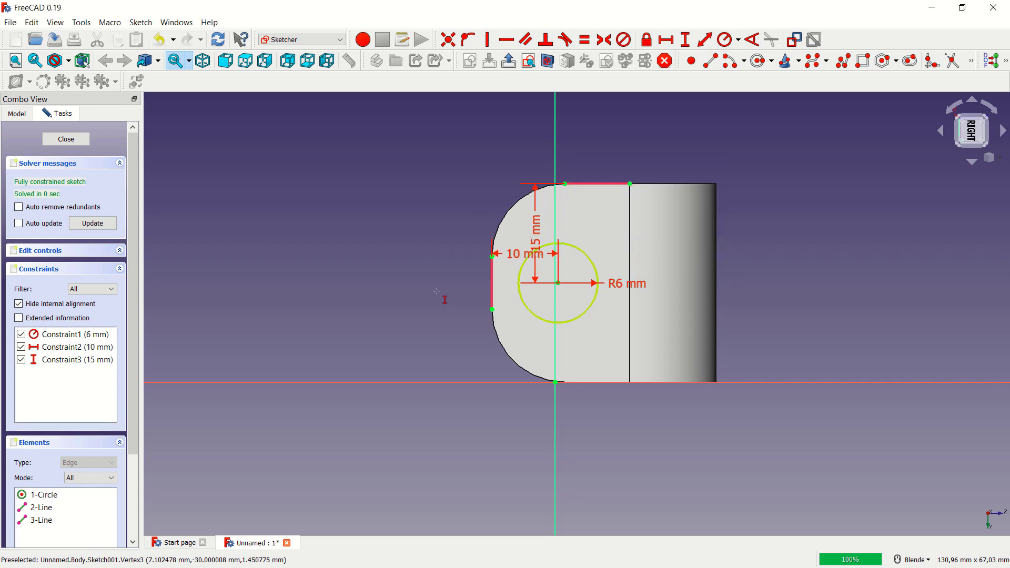
click(78, 139)
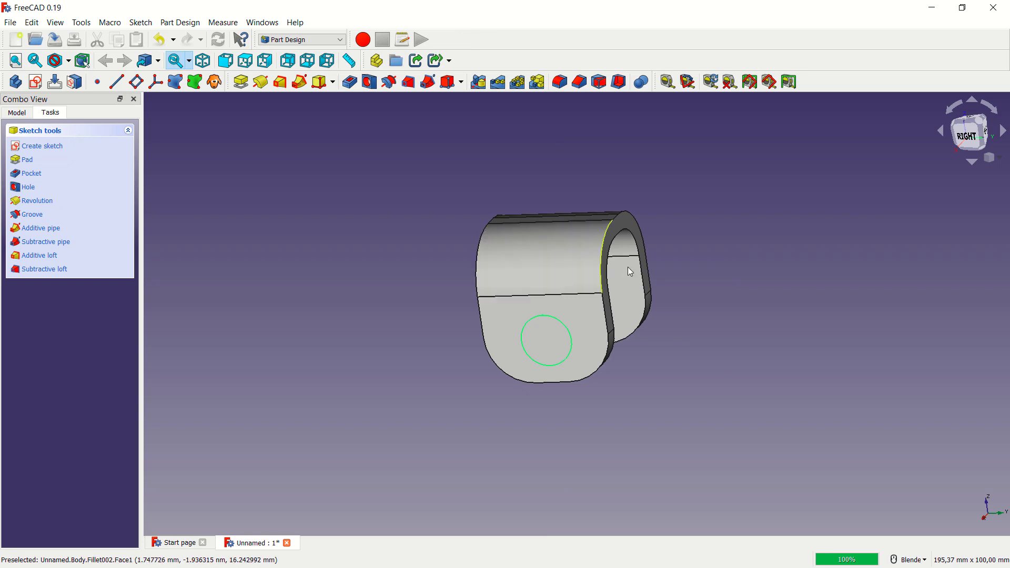
Pocket the circle sketch 31 mm deep to cut a round hole through both bracket legs
middle_drag(713, 262, 717, 276)
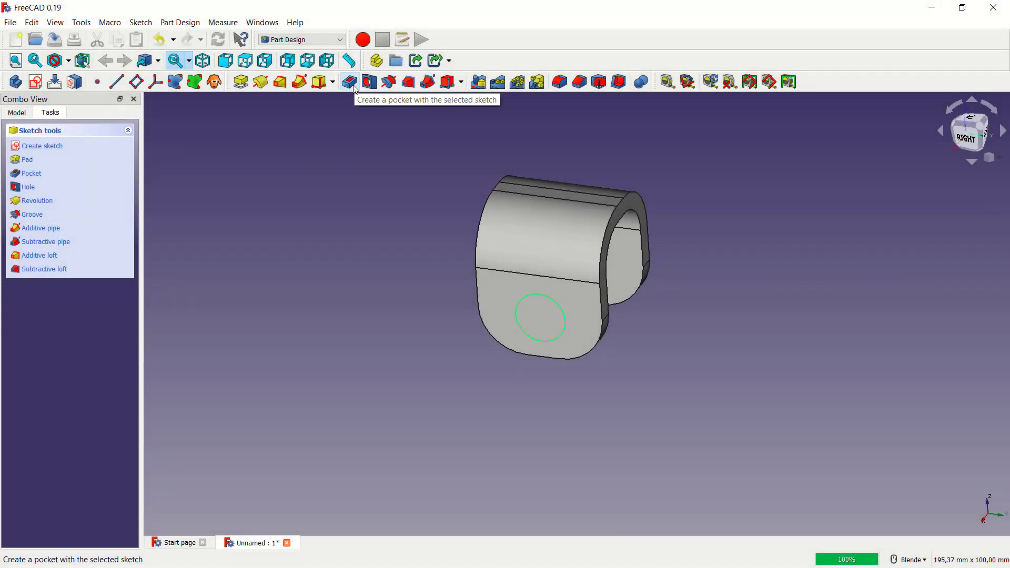
click(350, 83)
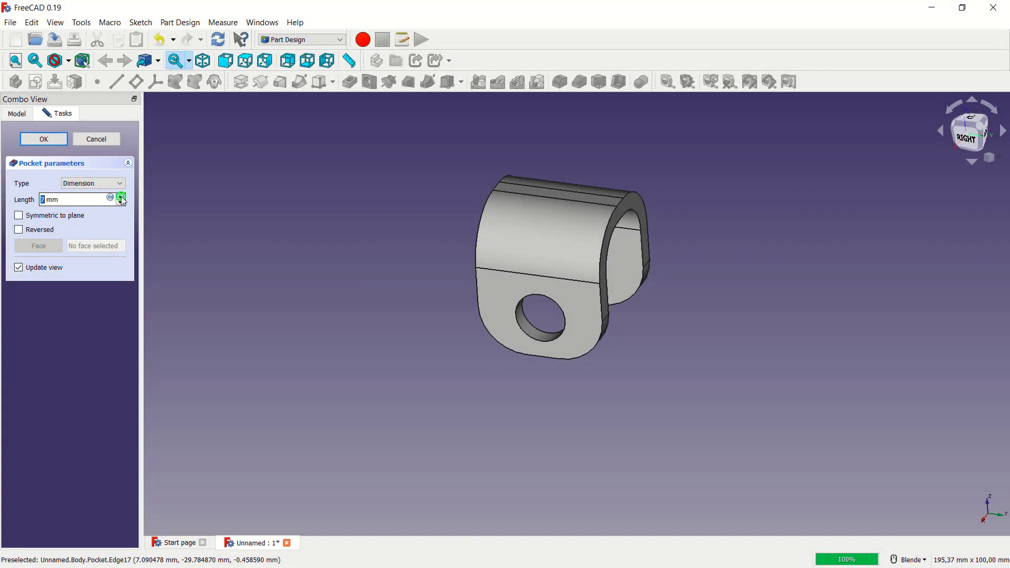
mouse_move(452, 350)
middle_down()
mouse_move(456, 314)
mouse_move(435, 300)
mouse_move(363, 302)
middle_up()
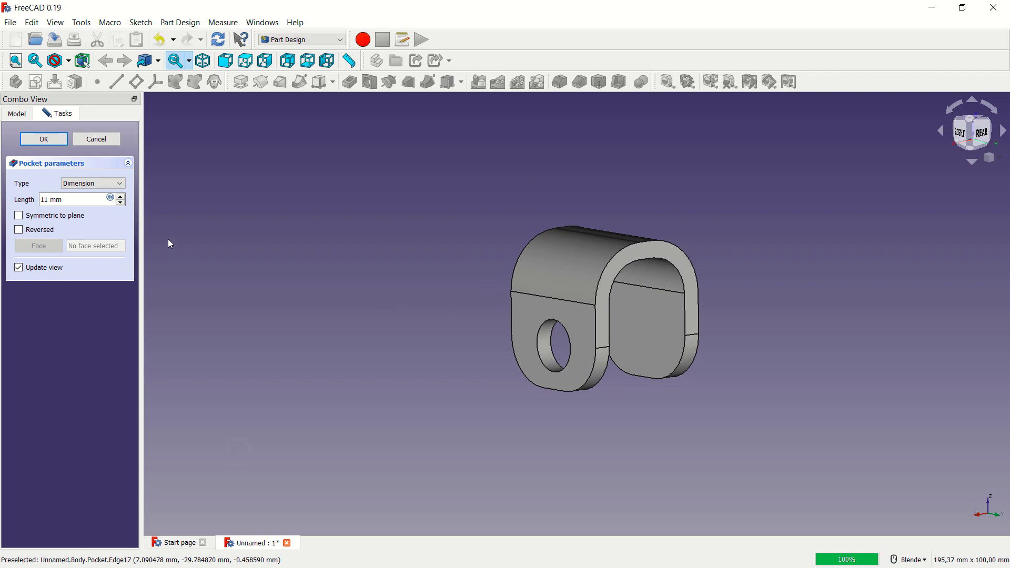
click(121, 198)
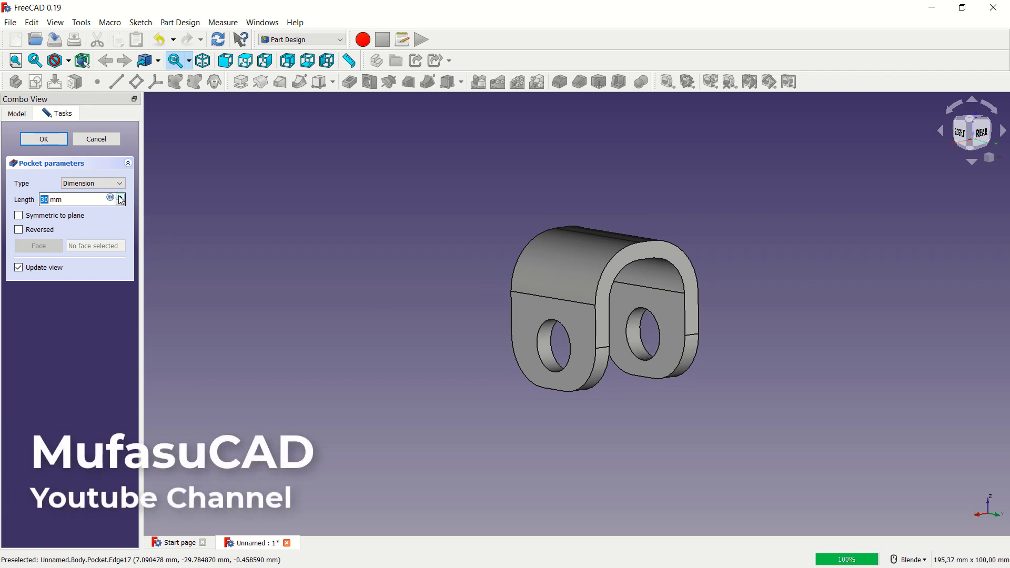
click(122, 197)
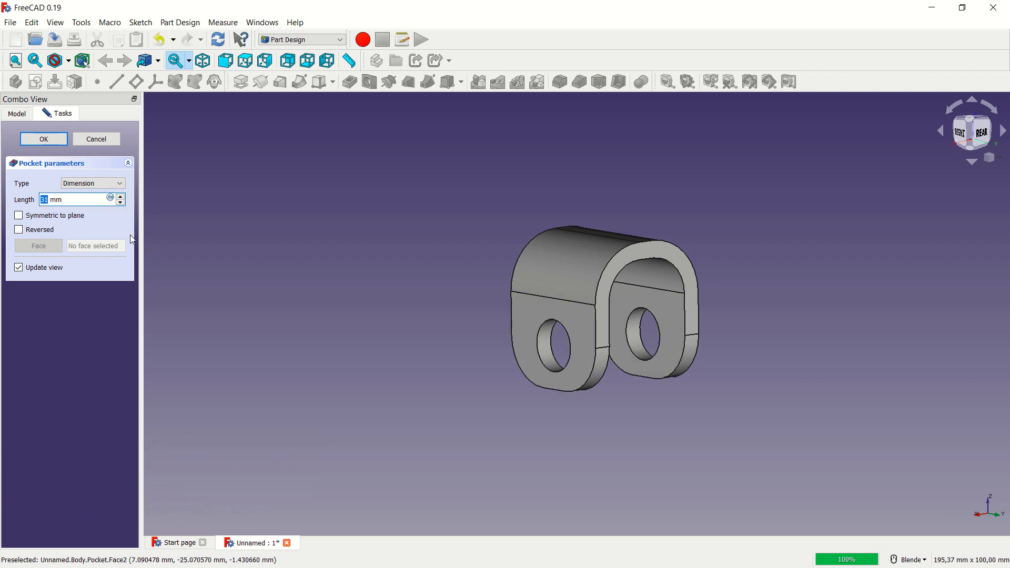
click(54, 141)
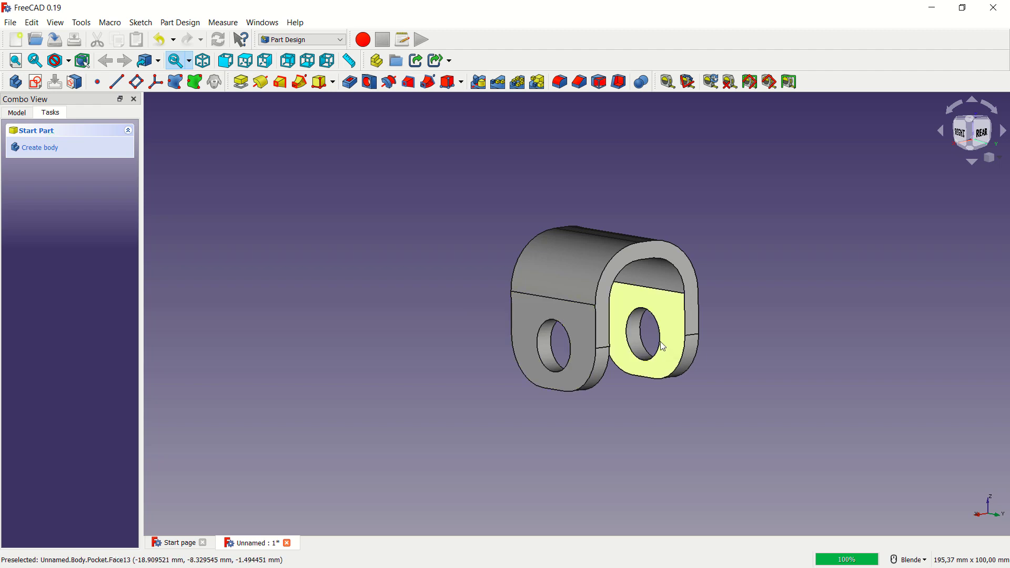
mouse_move(666, 324)
middle_down()
mouse_move(655, 340)
mouse_move(702, 402)
mouse_move(680, 367)
mouse_move(646, 400)
middle_up()
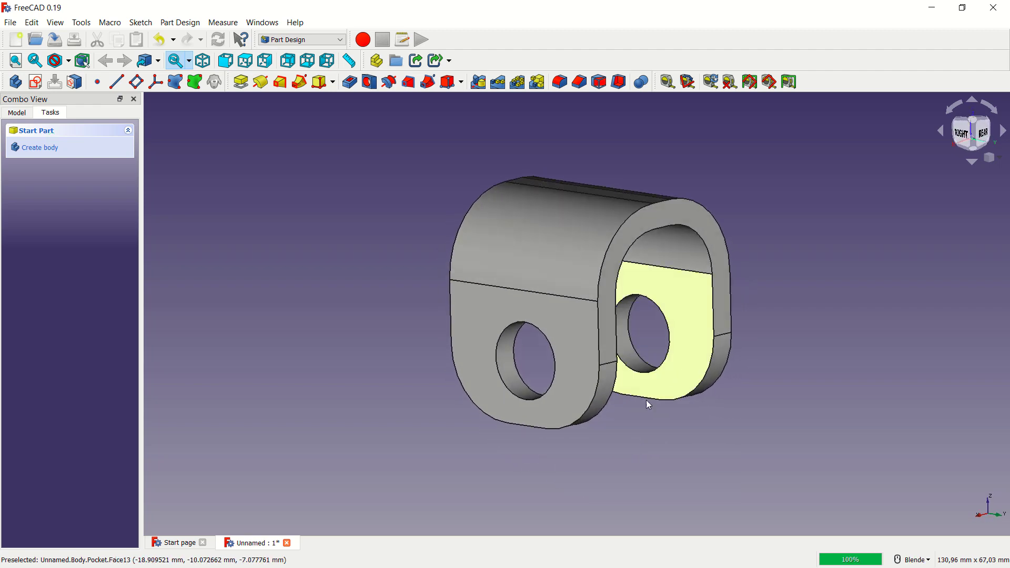
scroll(646, 400, down, 4)
mouse_move(713, 426)
middle_down()
mouse_move(628, 439)
mouse_move(641, 239)
mouse_move(902, 321)
mouse_move(869, 316)
mouse_move(924, 300)
mouse_move(893, 332)
mouse_move(736, 325)
middle_up()
scroll(609, 321, up, 2)
scroll(677, 376, up, 2)
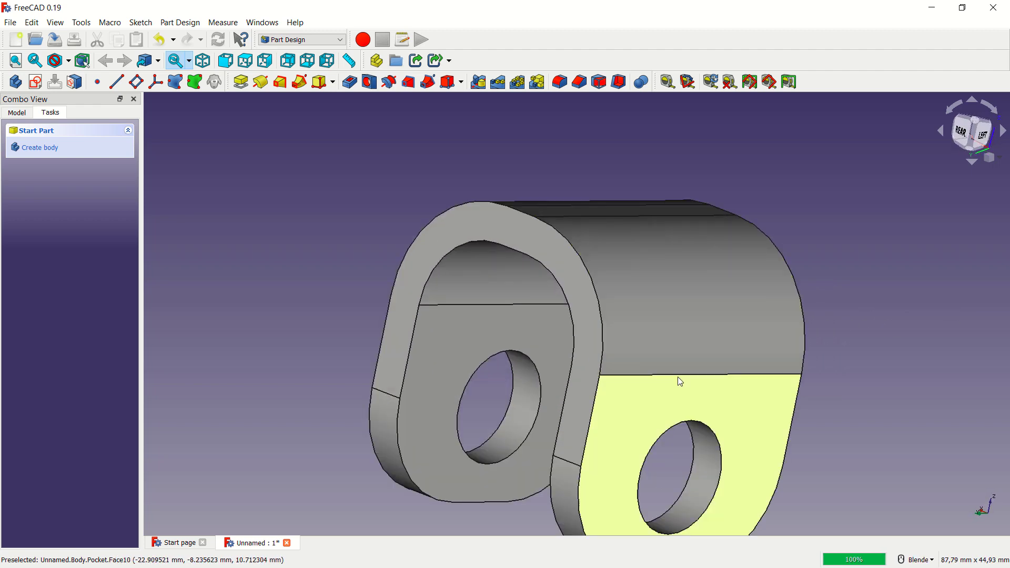
mouse_move(677, 377)
middle_down()
mouse_move(676, 403)
mouse_move(853, 270)
middle_up()
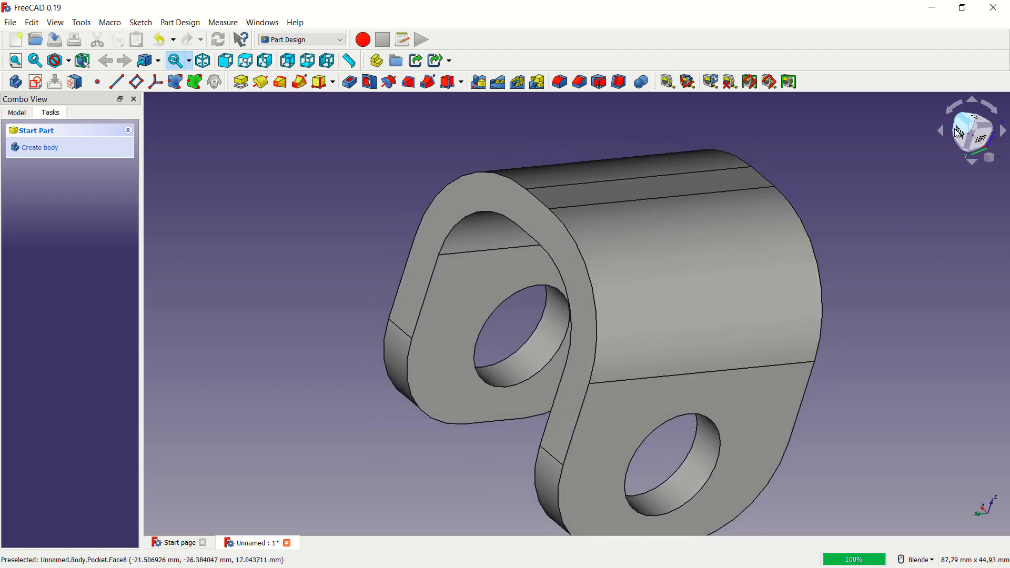
click(975, 126)
scroll(775, 270, down, 4)
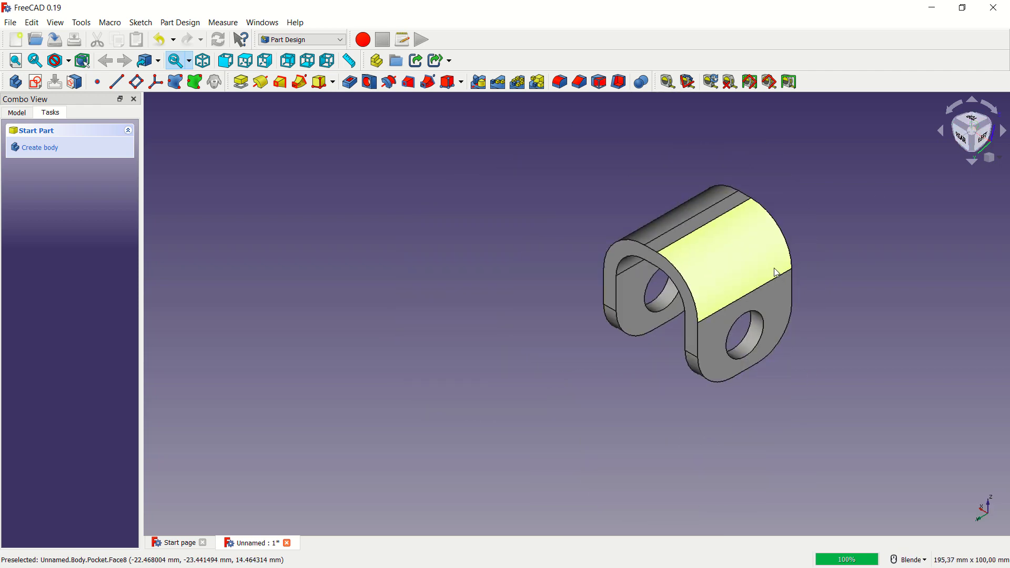
mouse_move(776, 270)
middle_down()
mouse_move(842, 235)
mouse_move(827, 282)
mouse_move(626, 338)
mouse_move(582, 309)
middle_up()
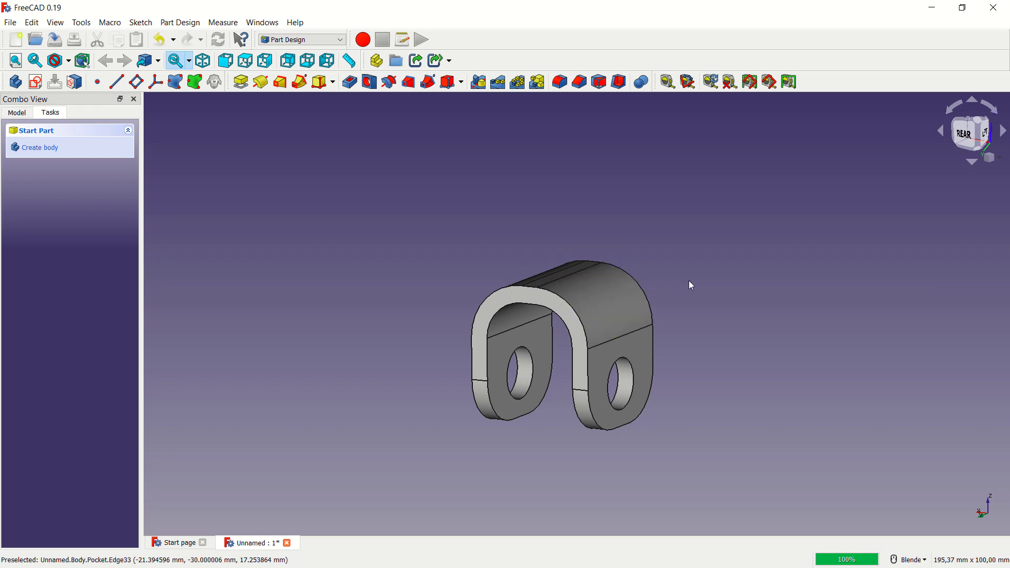
shift+middle_drag(684, 331, 670, 336)
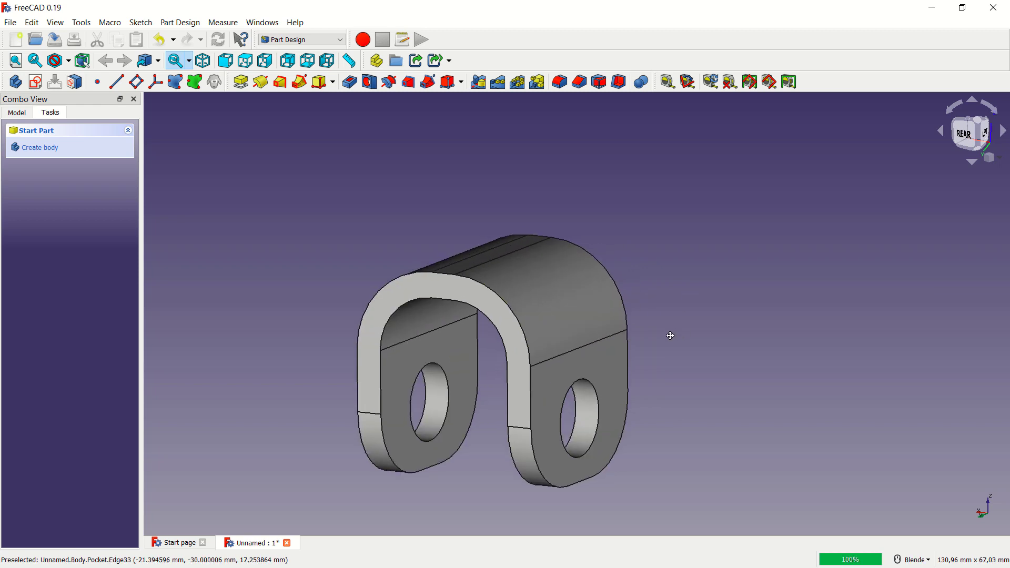
scroll(713, 306, up, 3)
middle_drag(713, 306, 714, 305)
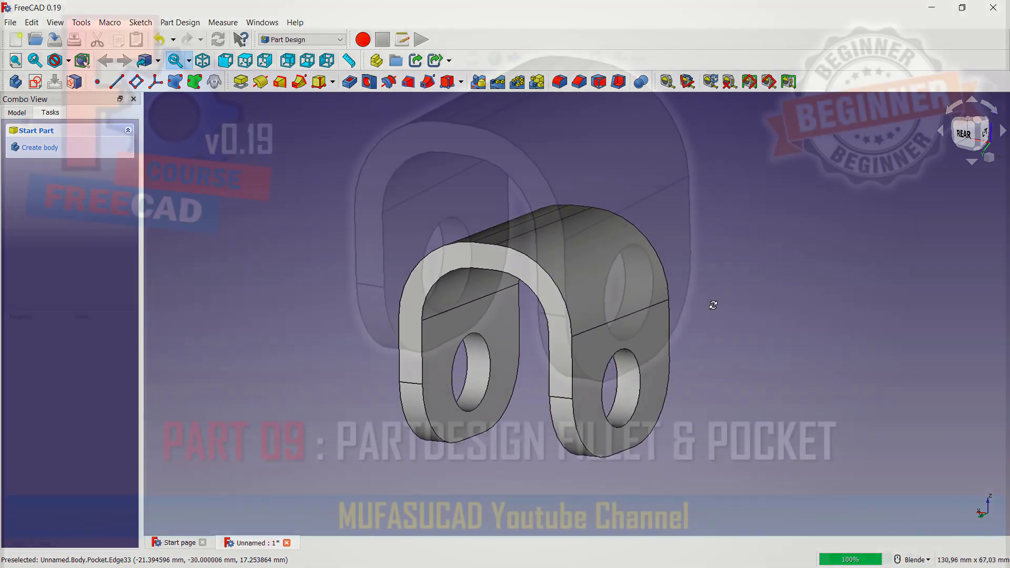